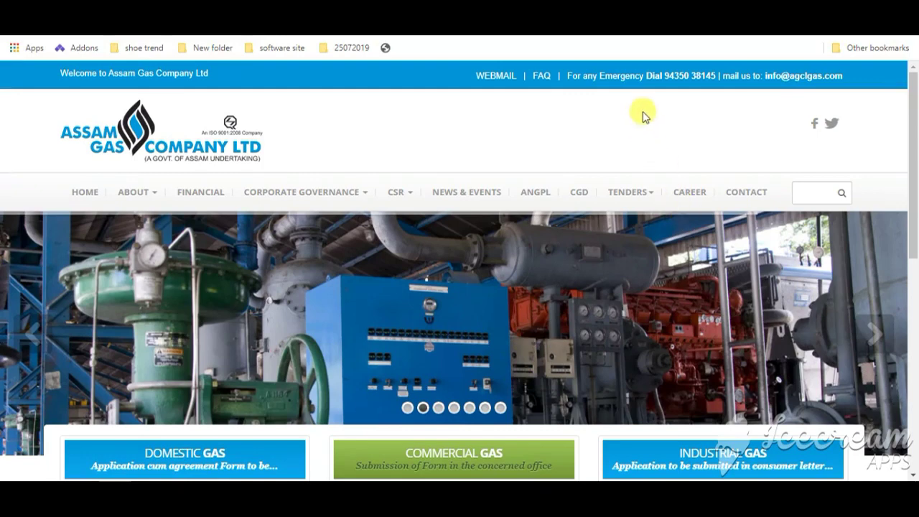
Step: Open the AGCL_GET_MT.pdf vacancy notice for Management and Graduate Engineer Trainees via the Career link
left_click(718, 36)
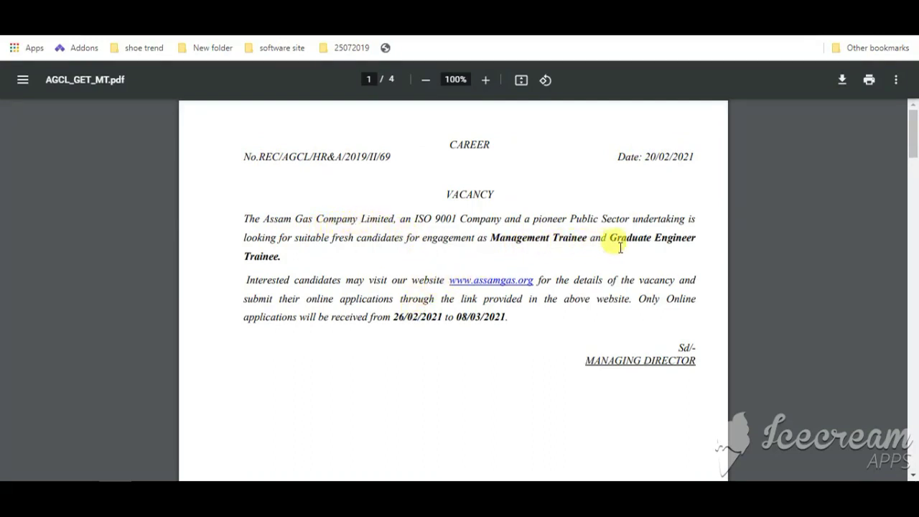
Step: Scroll the notice down to the Specification of Required Manpower table on page 2
scroll(328, 280, "down", 1)
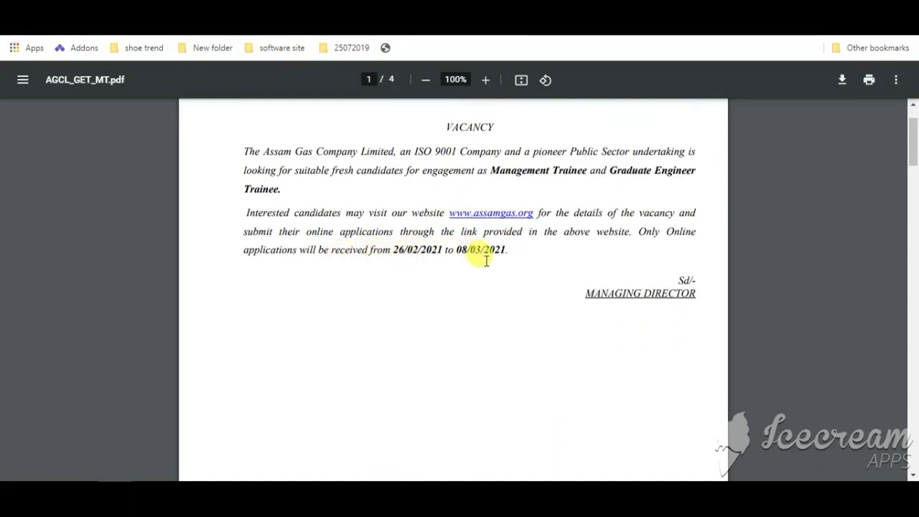
scroll(485, 260, "down", 8)
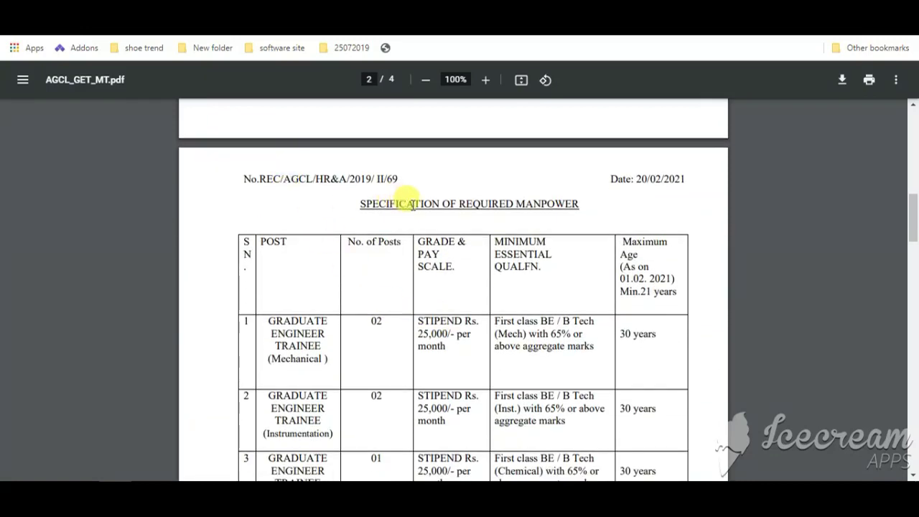
Step: Zoom the notice to 125% and scroll into the manpower table
left_click(486, 81)
left_click(484, 81)
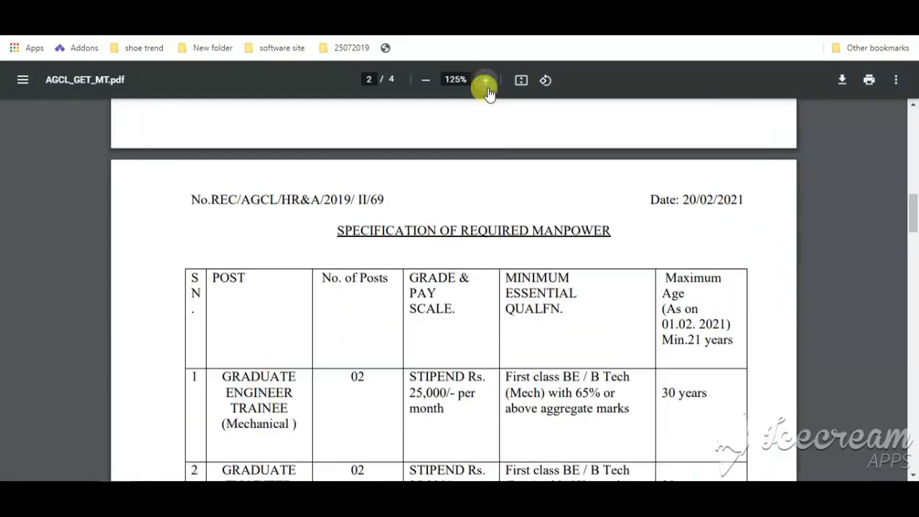
scroll(275, 315, "down", 1)
scroll(275, 315, "down", 1)
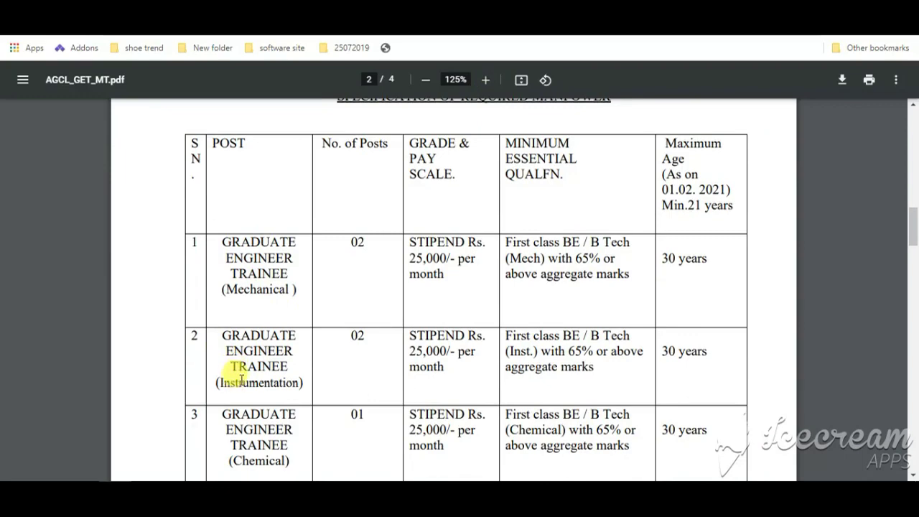
scroll(259, 366, "down", 2)
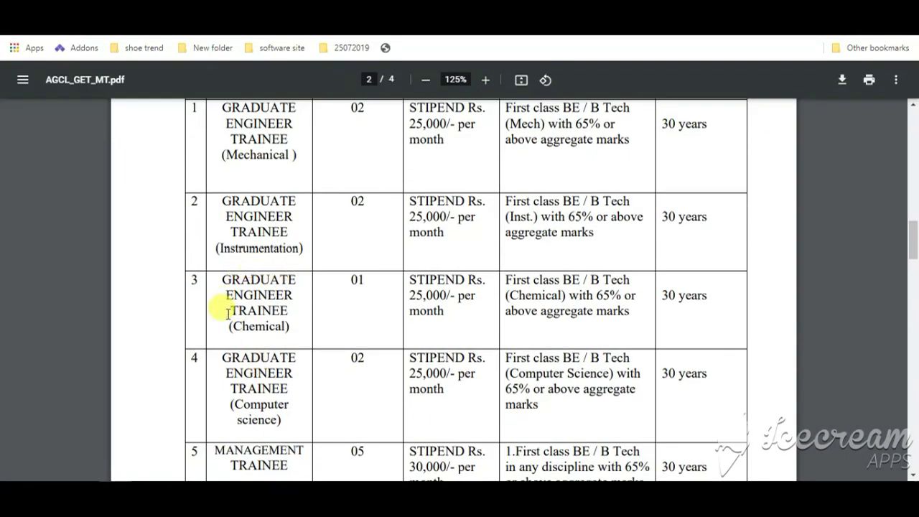
scroll(259, 316, "down", 2)
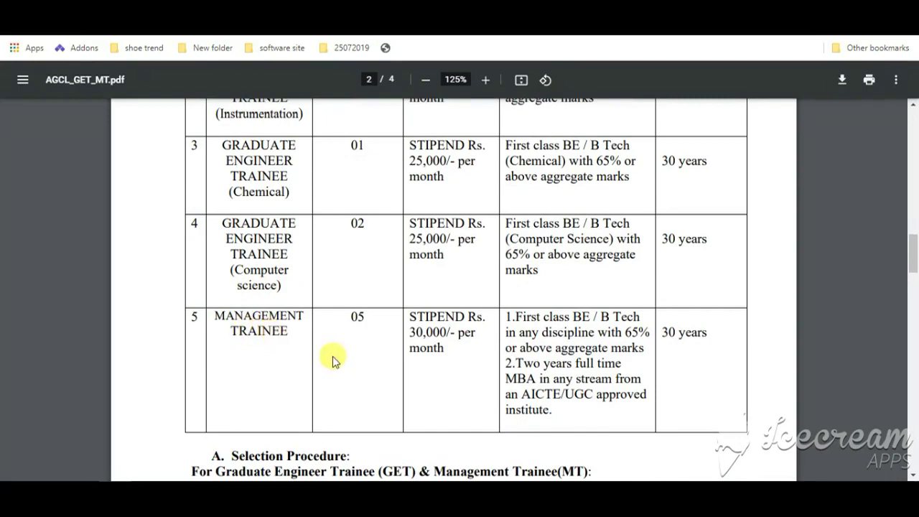
scroll(335, 358, "up", 2)
scroll(355, 360, "up", 2)
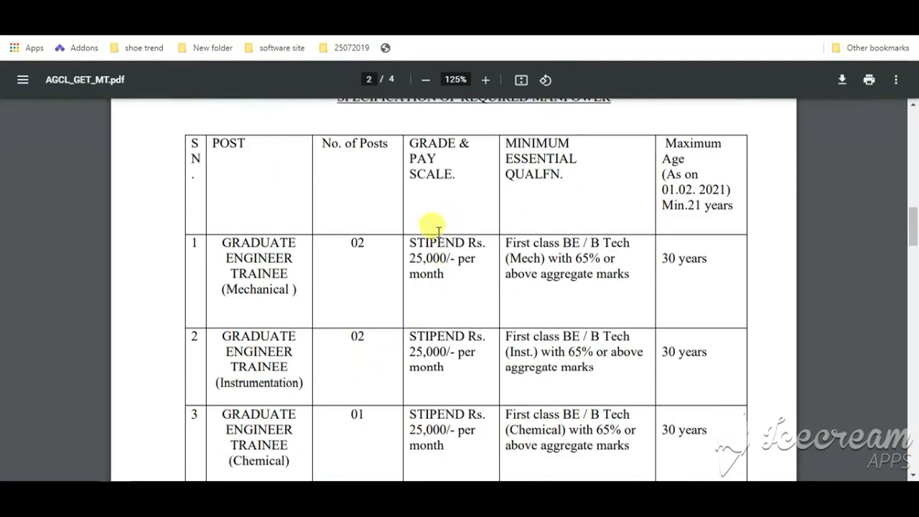
Step: Read through the posts table, including 05 Management Trainee posts, down to Selection Procedure
scroll(424, 295, "down", 4)
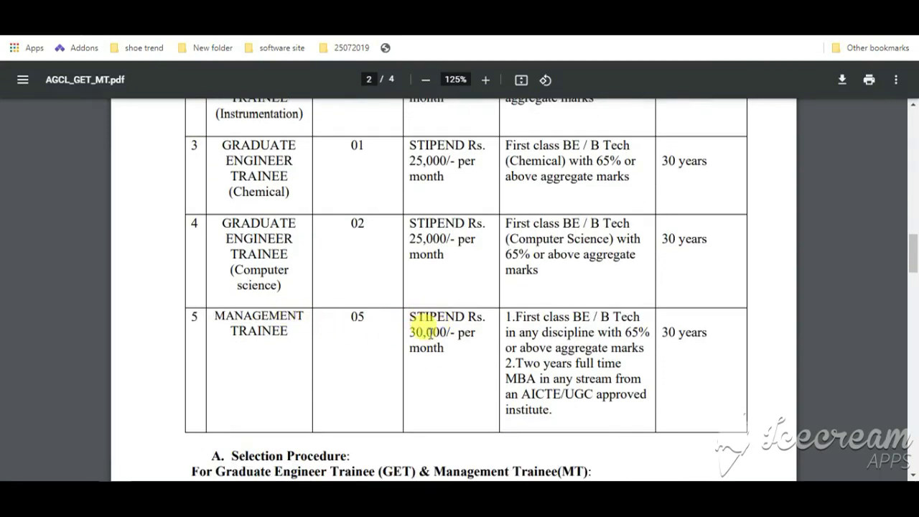
scroll(445, 349, "up", 5)
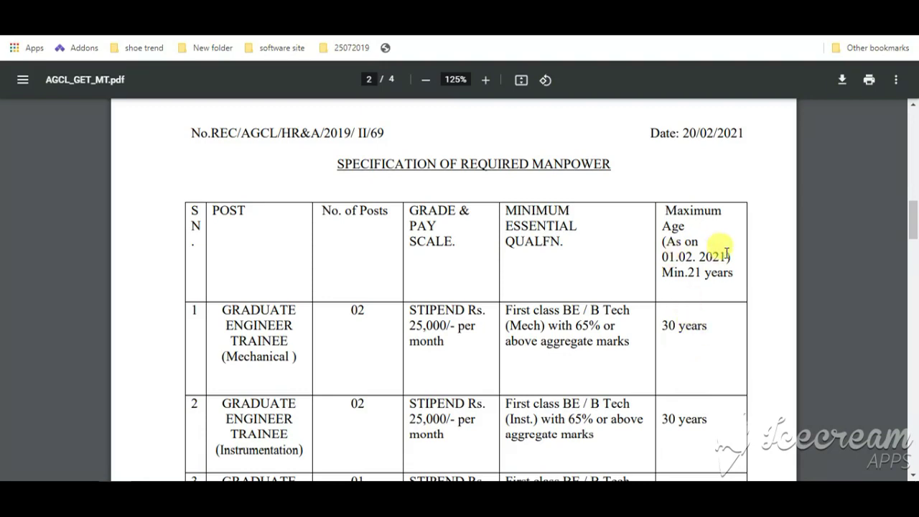
scroll(706, 290, "down", 5)
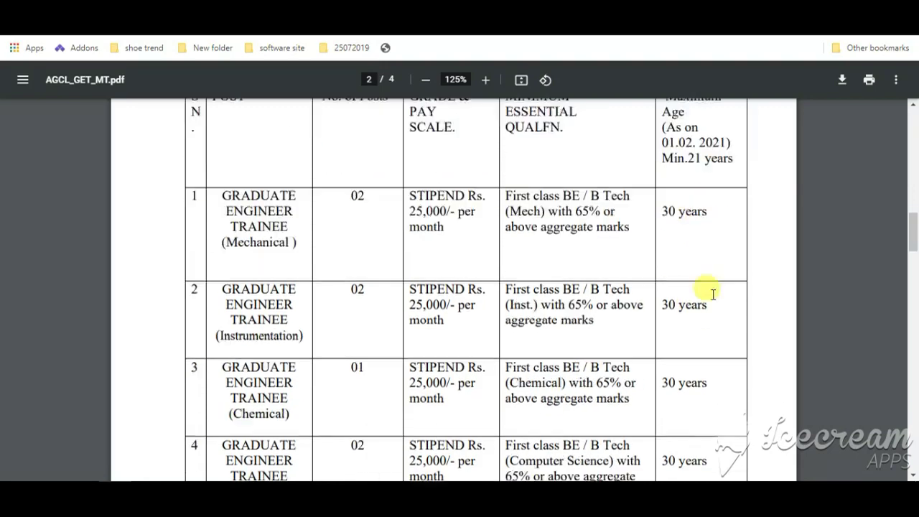
scroll(700, 322, "down", 2)
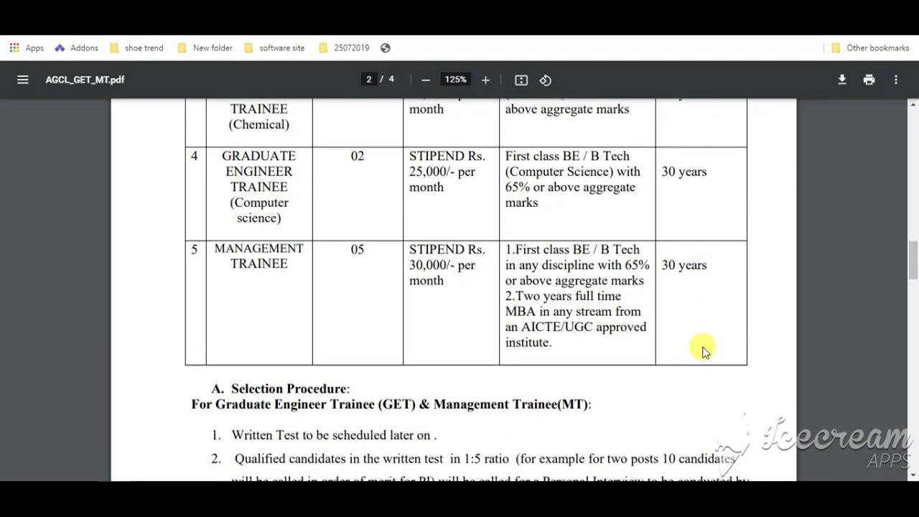
scroll(567, 315, "up", 3)
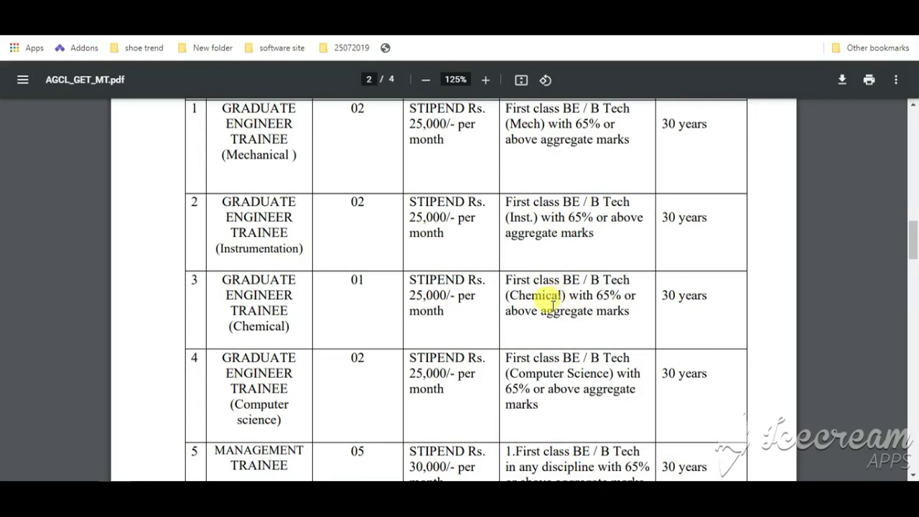
scroll(545, 284, "up", 1)
scroll(546, 283, "down", 3)
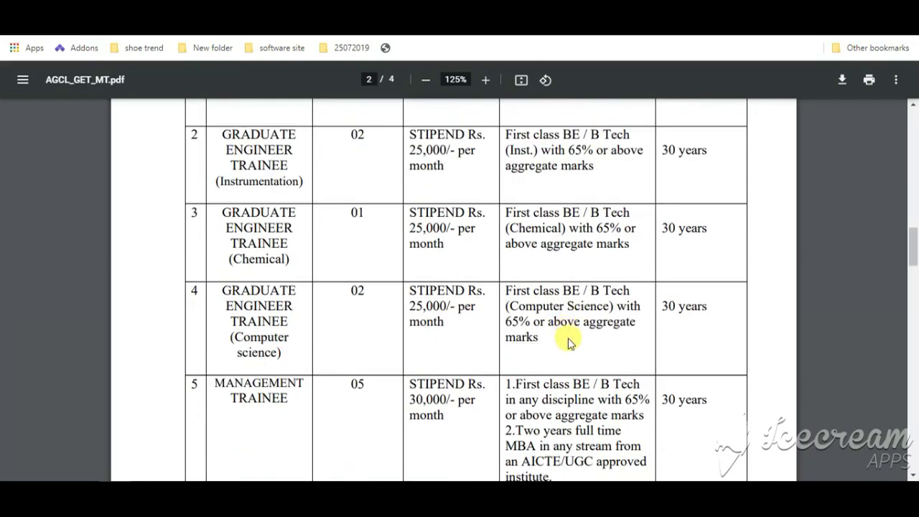
scroll(544, 335, "down", 2)
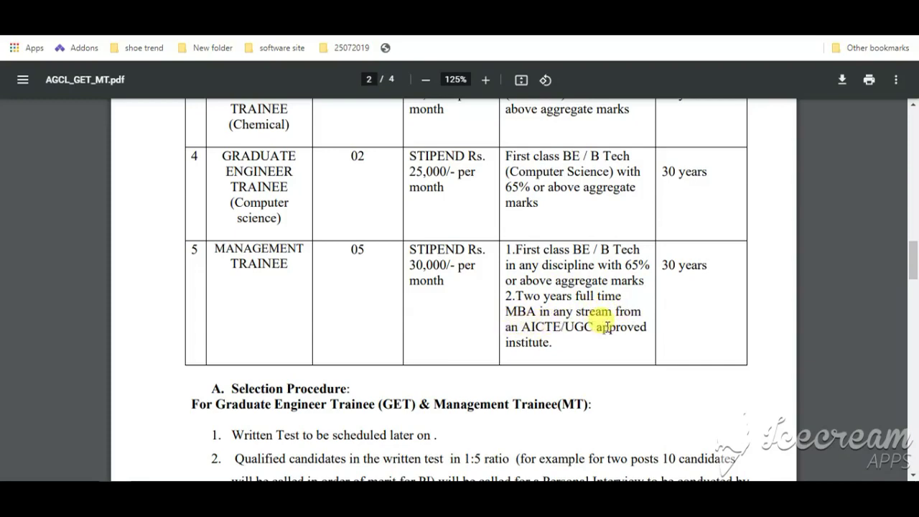
scroll(584, 323, "down", 3)
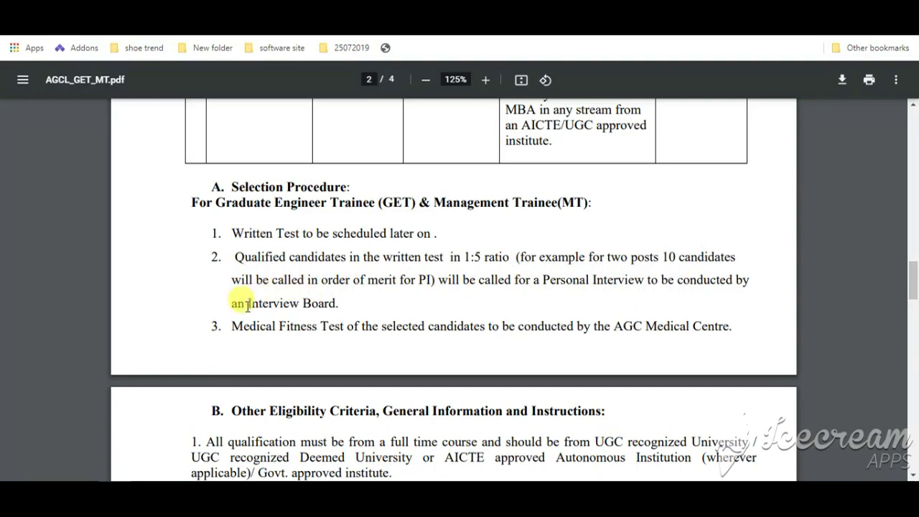
Step: Read the eligibility, age, reservation and how-to-apply sections to the Advt. No. line, then return to the registration form's post list
scroll(396, 309, "down", 2)
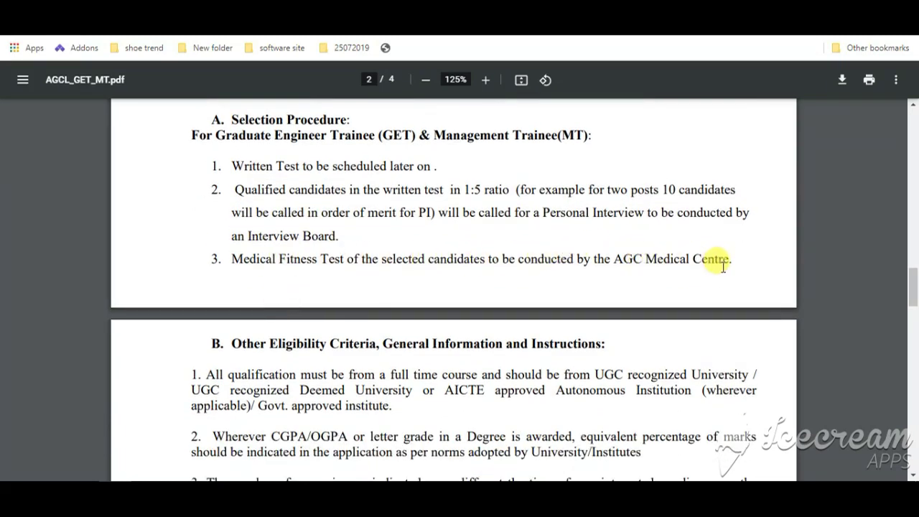
scroll(721, 266, "down", 4)
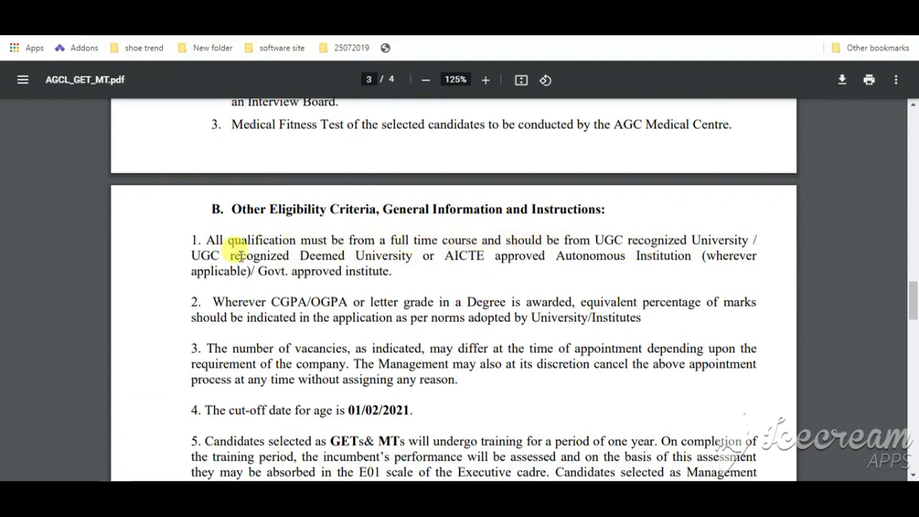
scroll(248, 258, "down", 1)
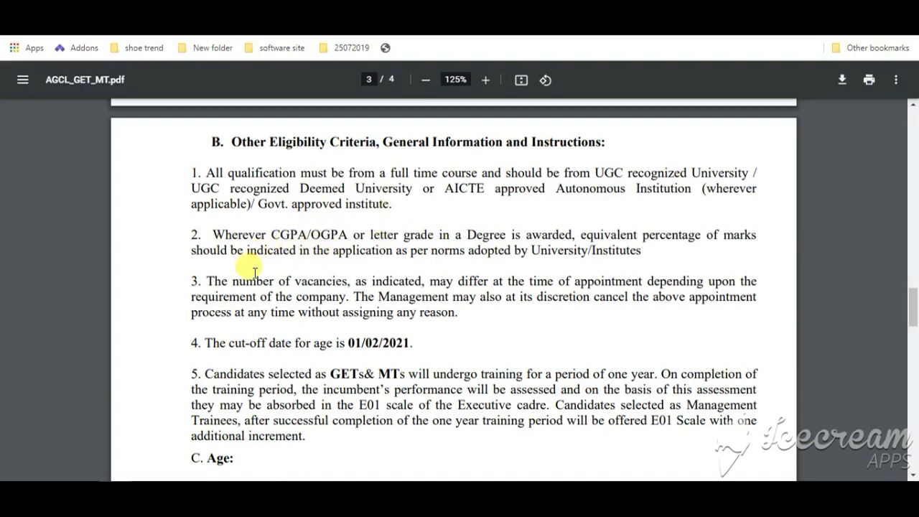
scroll(252, 265, "down", 1)
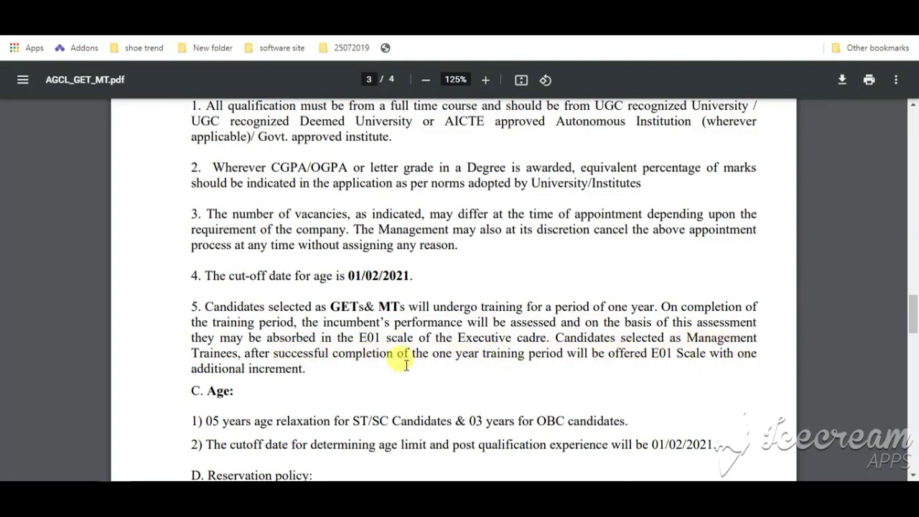
scroll(406, 364, "down", 1)
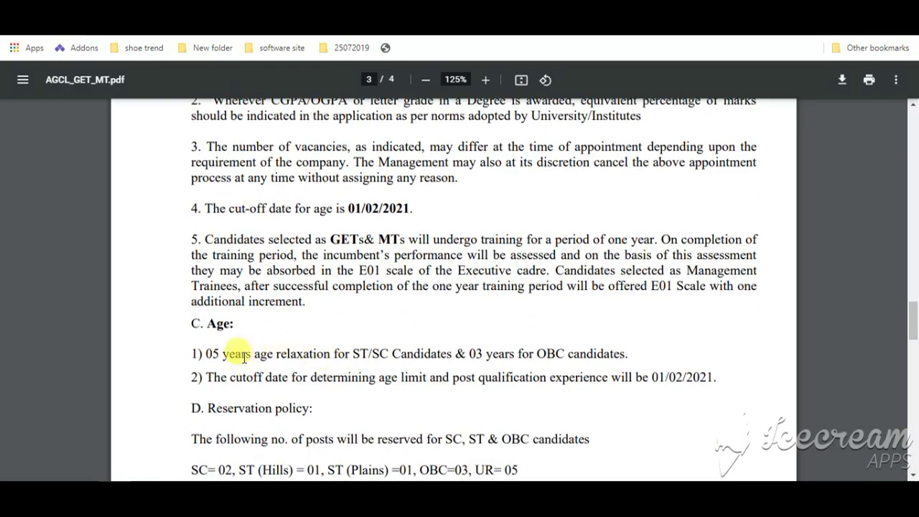
scroll(236, 338, "down", 1)
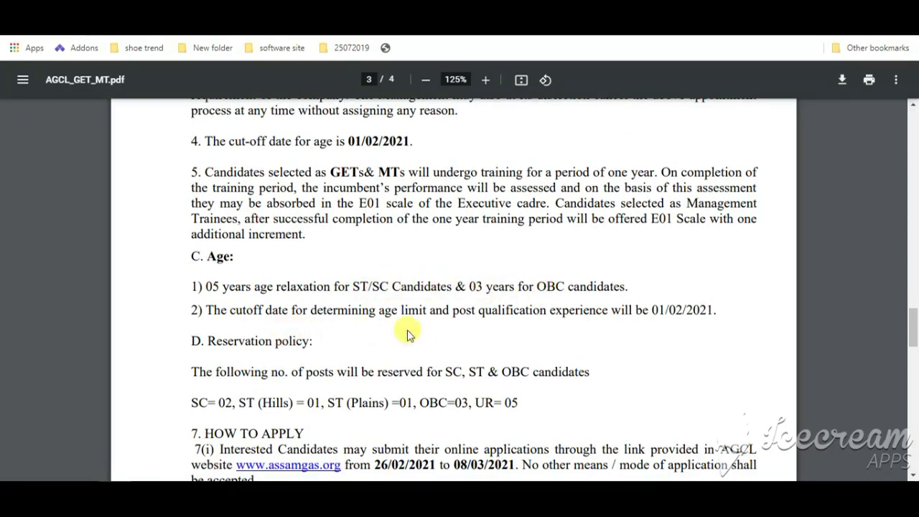
scroll(675, 319, "down", 1)
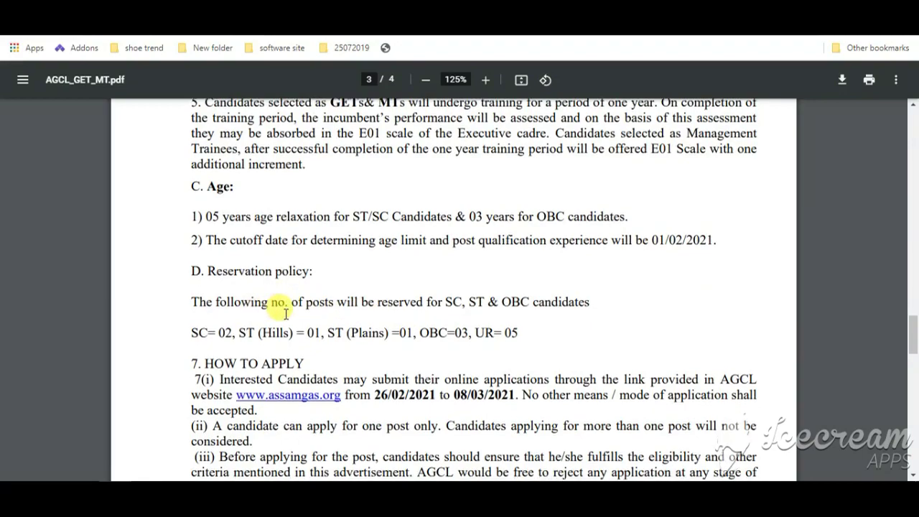
scroll(256, 307, "down", 2)
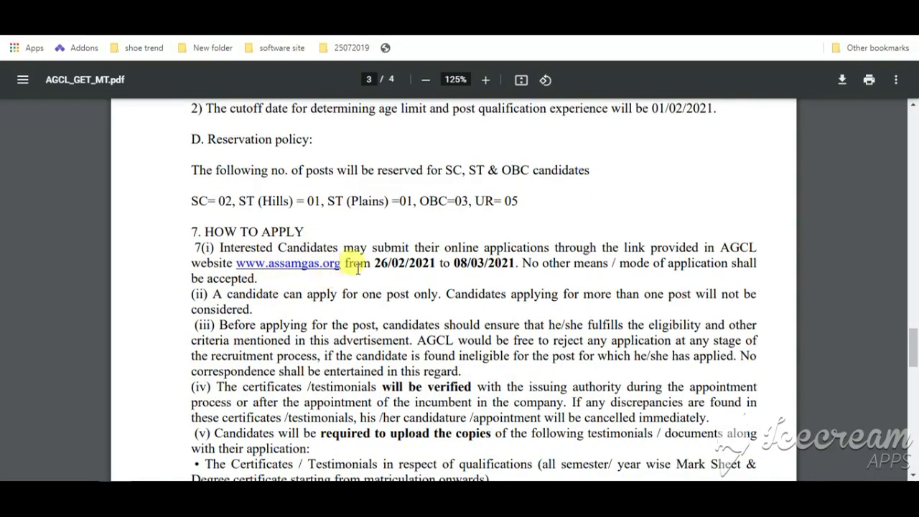
scroll(381, 302, "down", 2)
scroll(395, 327, "down", 4)
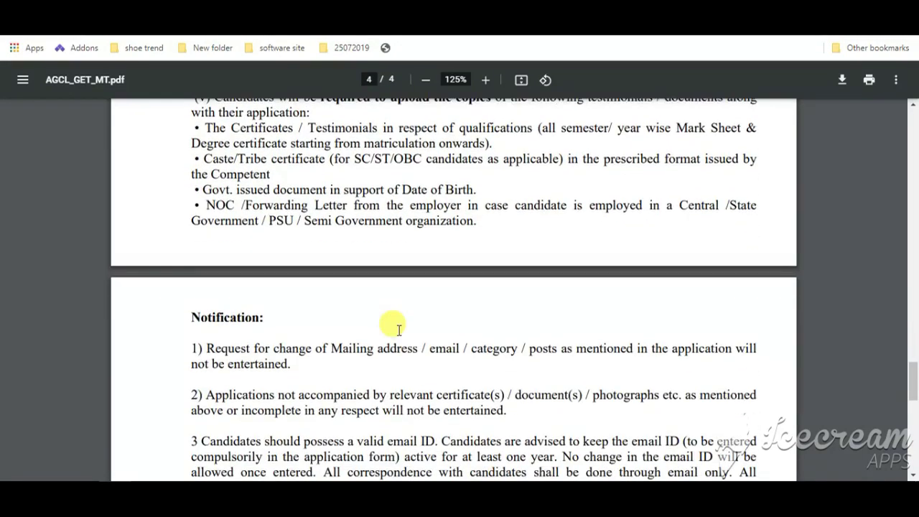
scroll(335, 316, "down", 9)
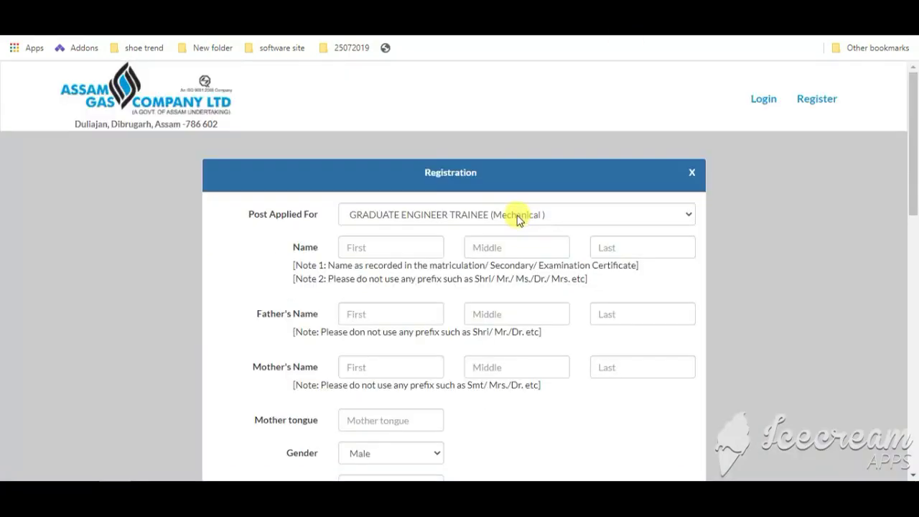
left_click(518, 214)
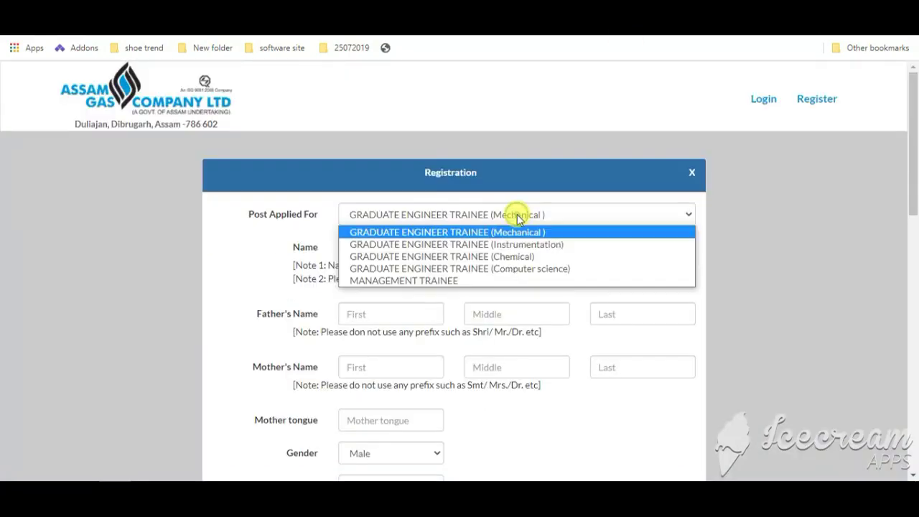
Step: Keep GRADUATE ENGINEER TRAINEE (Mechanical) as the post applied for
left_click(214, 226)
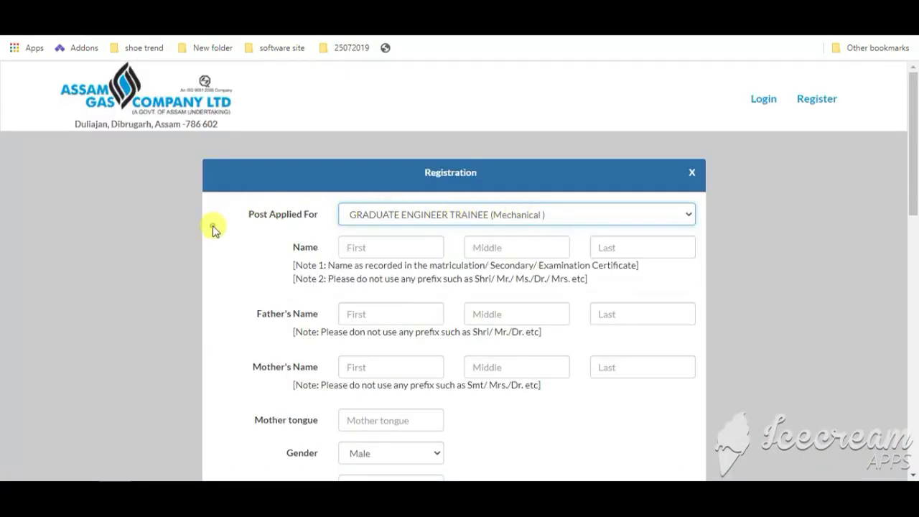
left_click(375, 214)
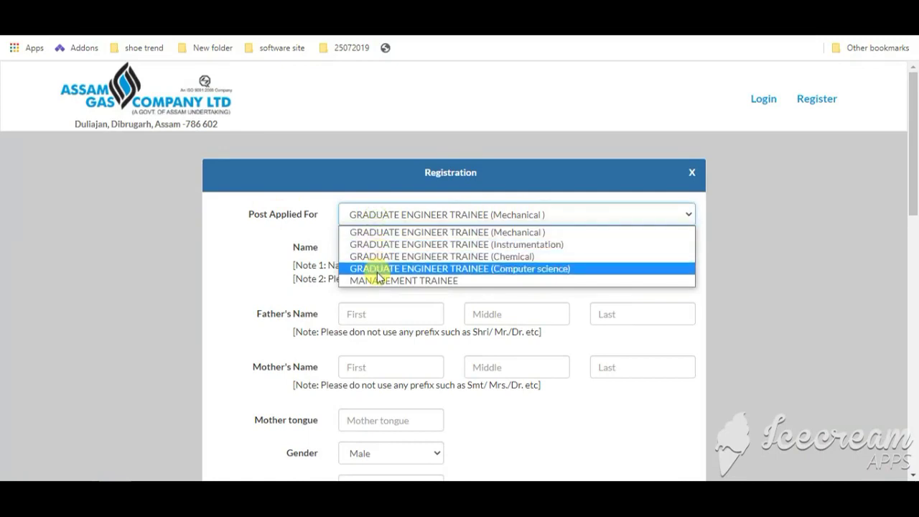
left_click(394, 234)
scroll(605, 242, "down", 2)
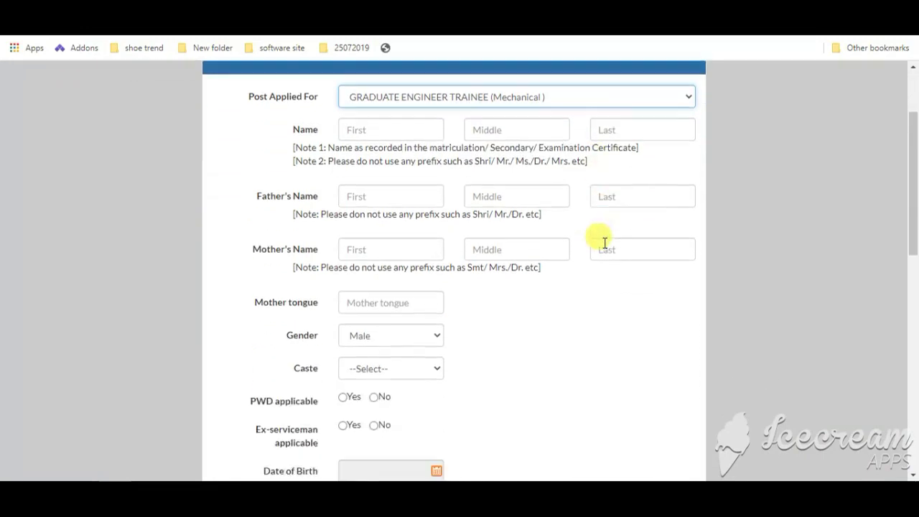
Step: Enter the candidate's first, middle and last name
left_click(400, 113)
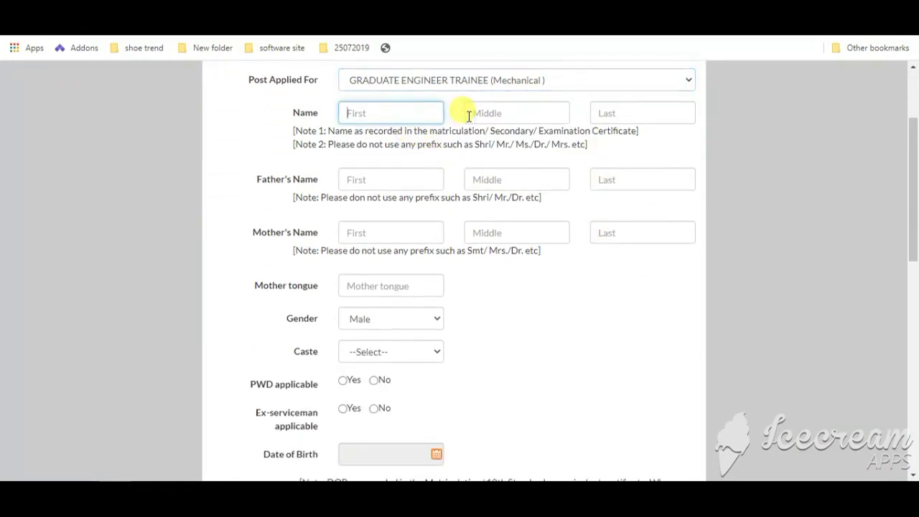
left_click(518, 112)
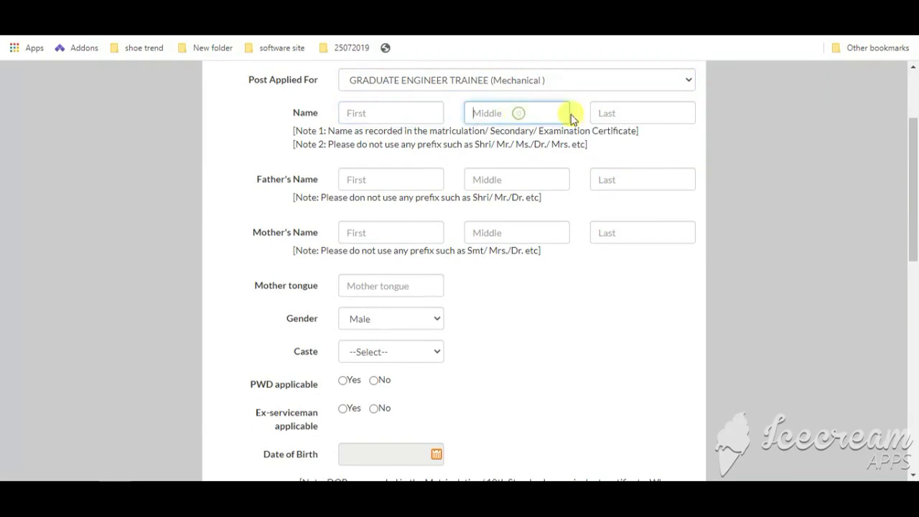
left_click(601, 114)
left_click(379, 114)
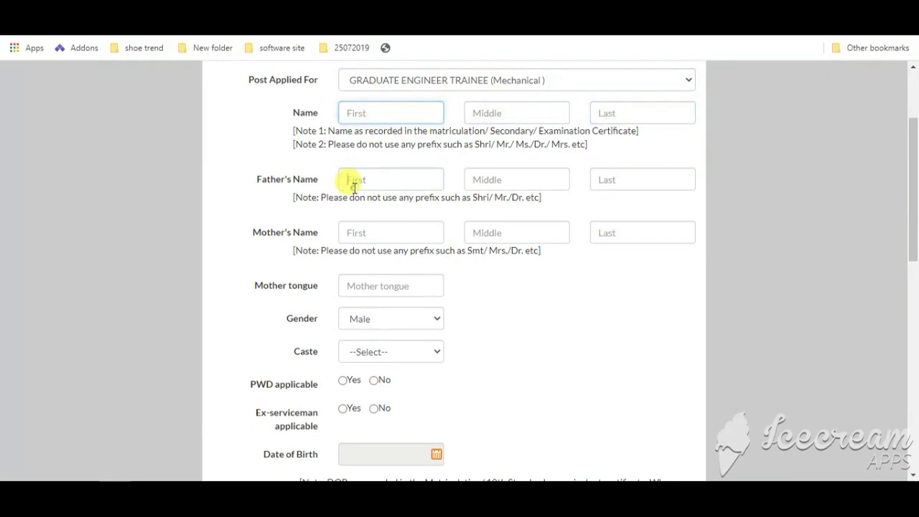
Step: Enter the father's and mother's names, then begin the mother tongue field
left_click(353, 184)
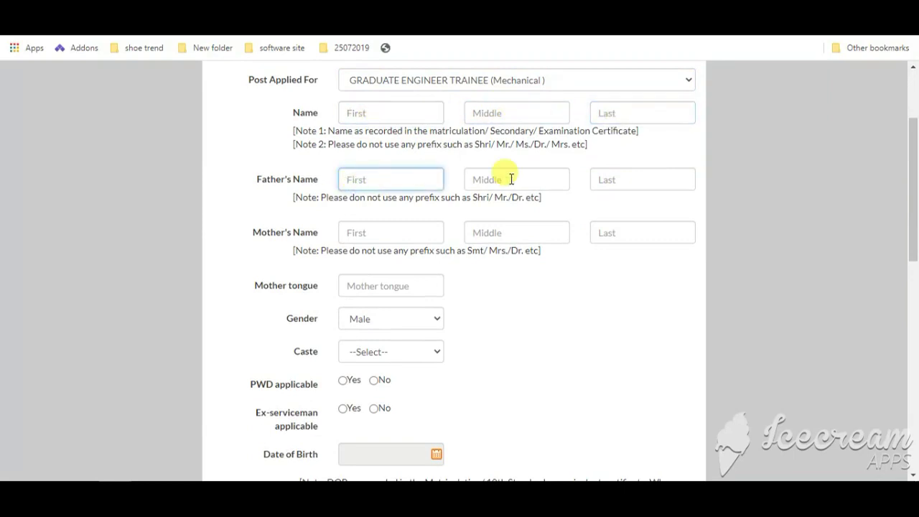
left_click(667, 180)
left_click(380, 231)
left_click(504, 233)
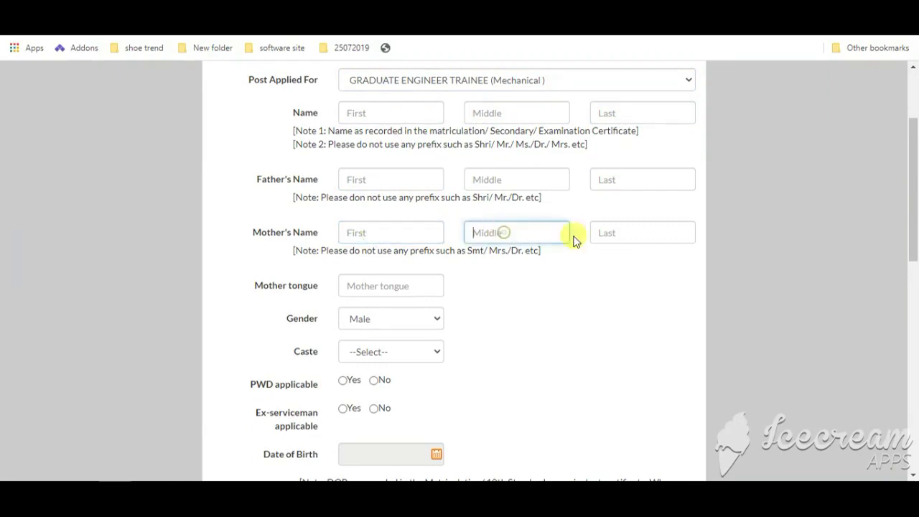
left_click(391, 287)
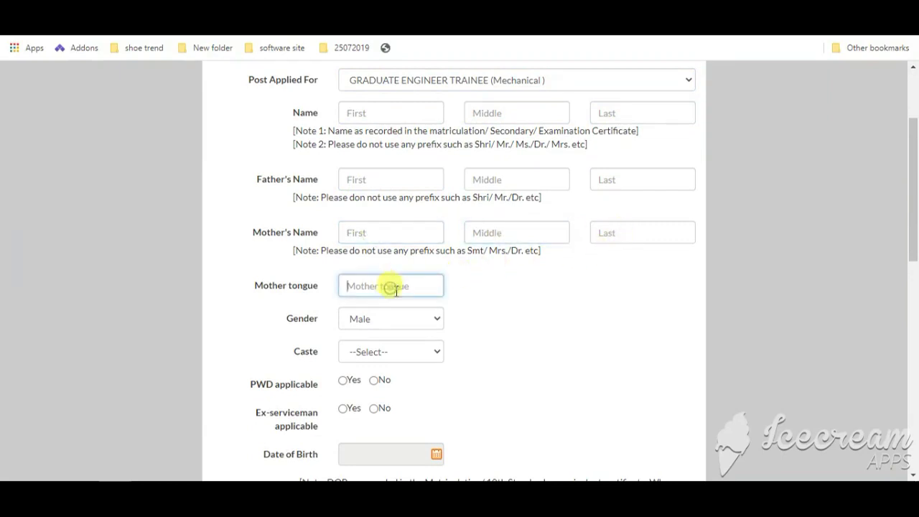
Step: Keep Male as the gender and review the caste category options
scroll(404, 305, "down", 2)
left_click(417, 184)
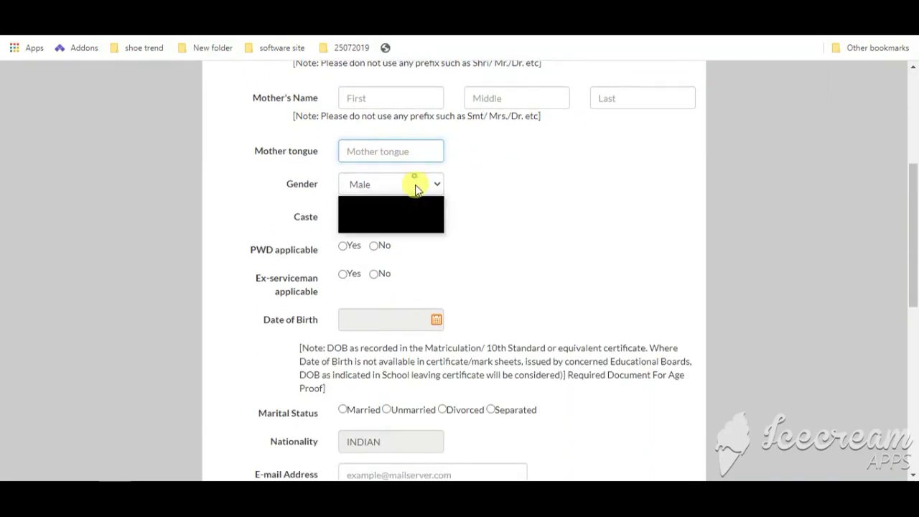
left_click(604, 198)
left_click(421, 217)
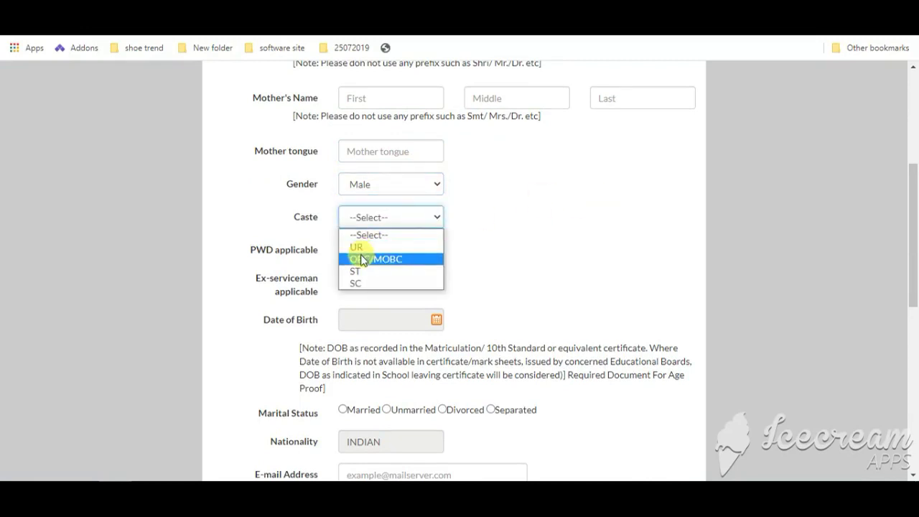
left_click(541, 266)
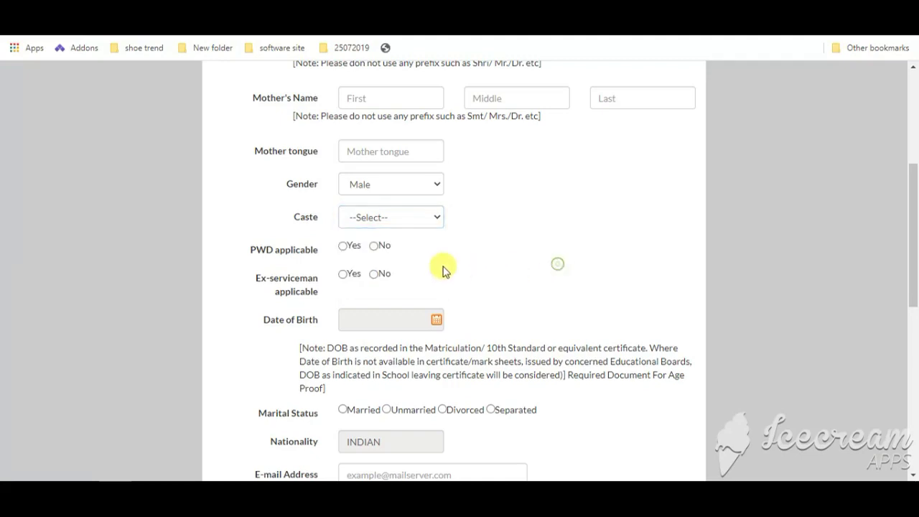
scroll(368, 247, "down", 1)
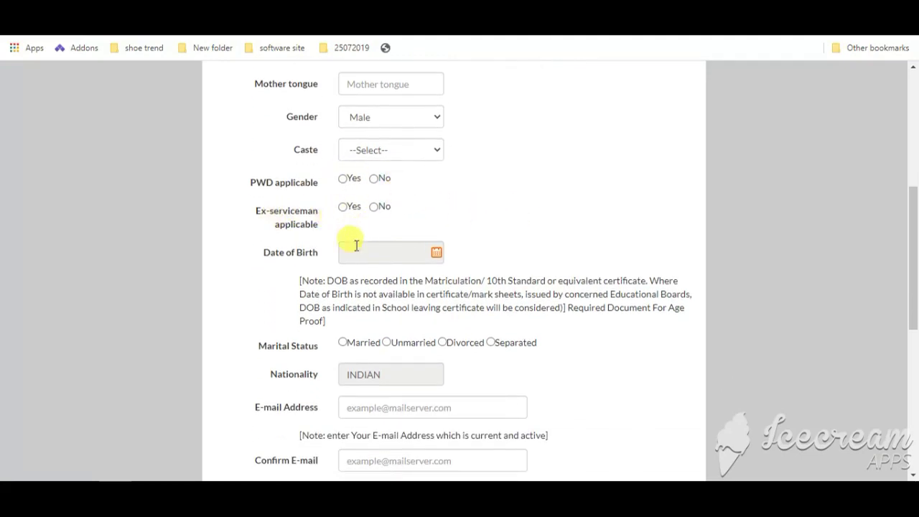
scroll(401, 255, "down", 1)
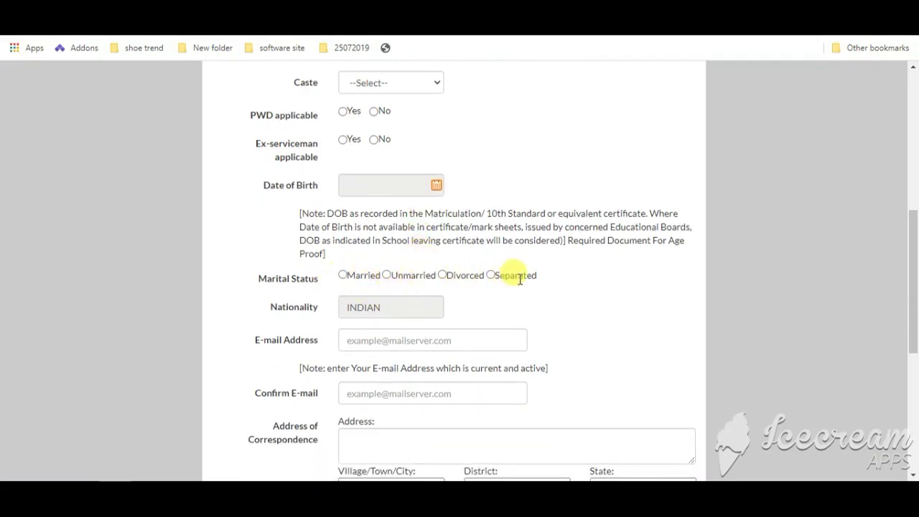
scroll(520, 278, "down", 1)
Step: Enter and confirm the e-mail address, then fill the full correspondence address with pincode
left_click(451, 276)
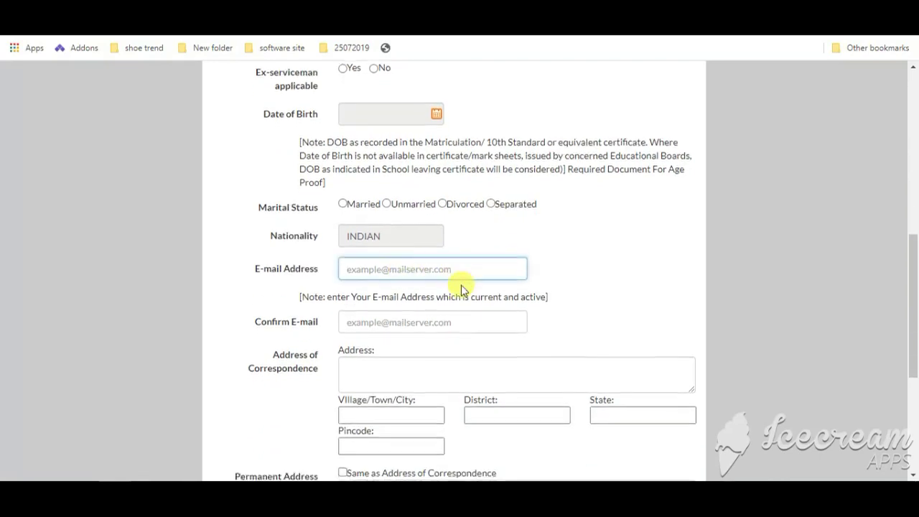
scroll(462, 289, "down", 2)
left_click(404, 191)
left_click(379, 244)
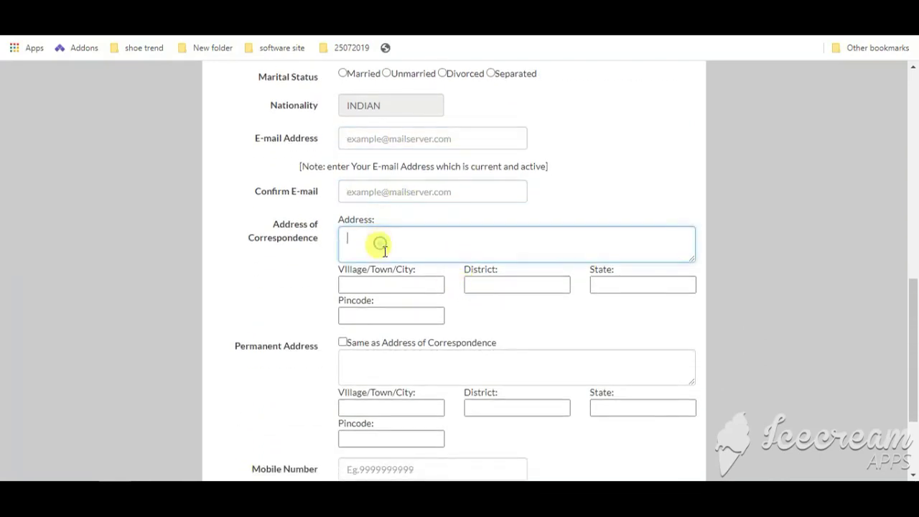
left_click(381, 282)
left_click(497, 283)
left_click(621, 287)
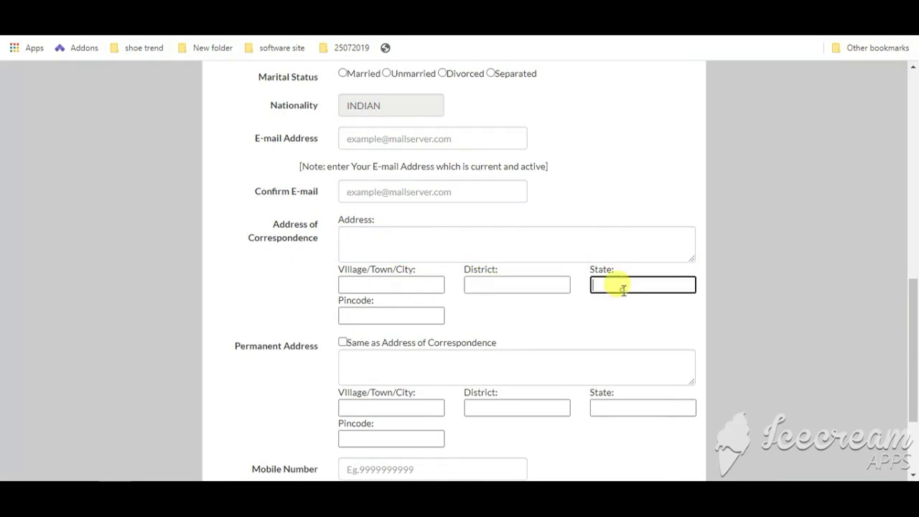
left_click(371, 317)
Step: Fill the permanent address, village/town/city and district
scroll(376, 325, "down", 2)
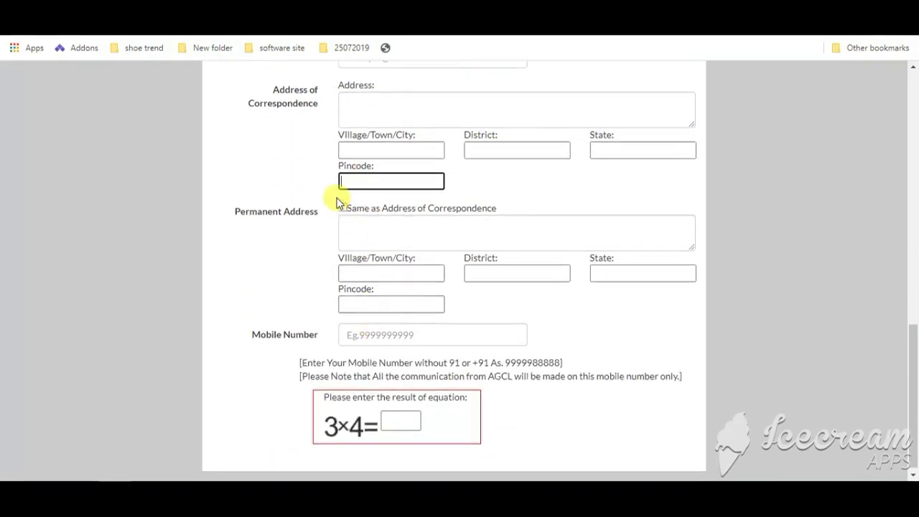
left_click(346, 226)
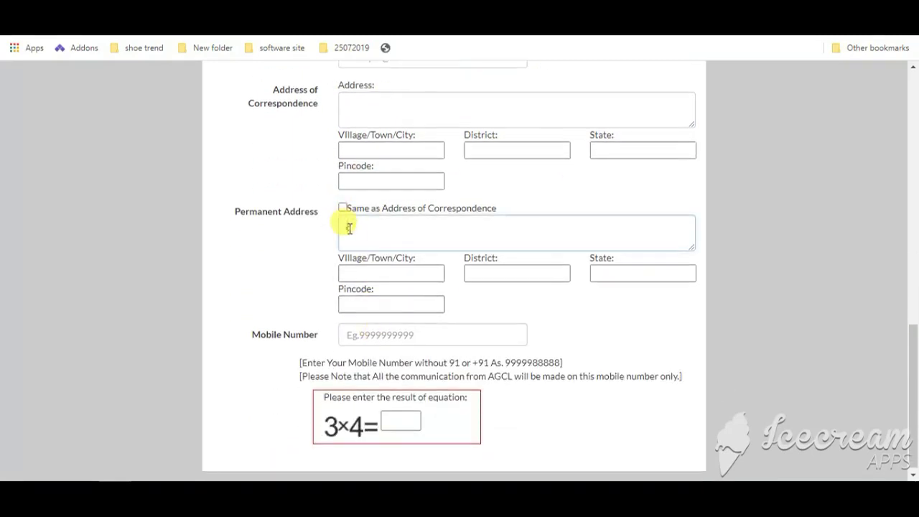
left_click(382, 266)
left_click(485, 271)
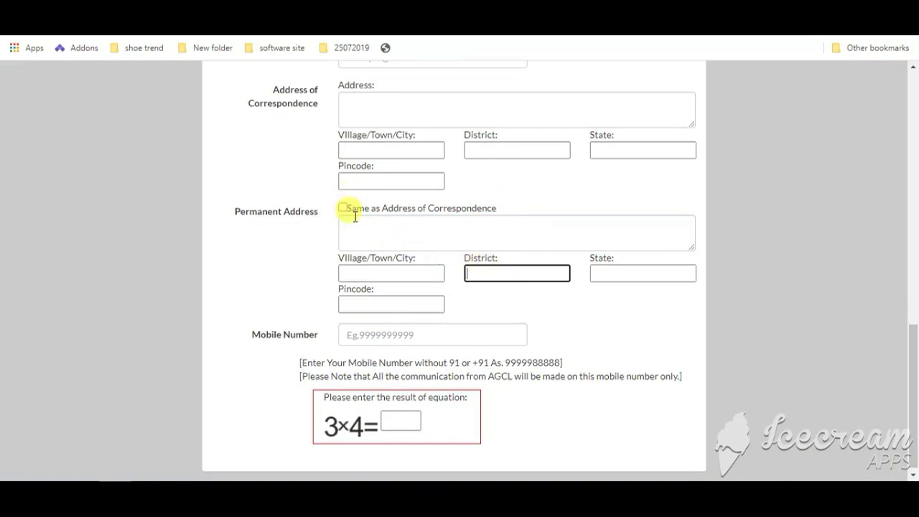
scroll(363, 226, "down", 1)
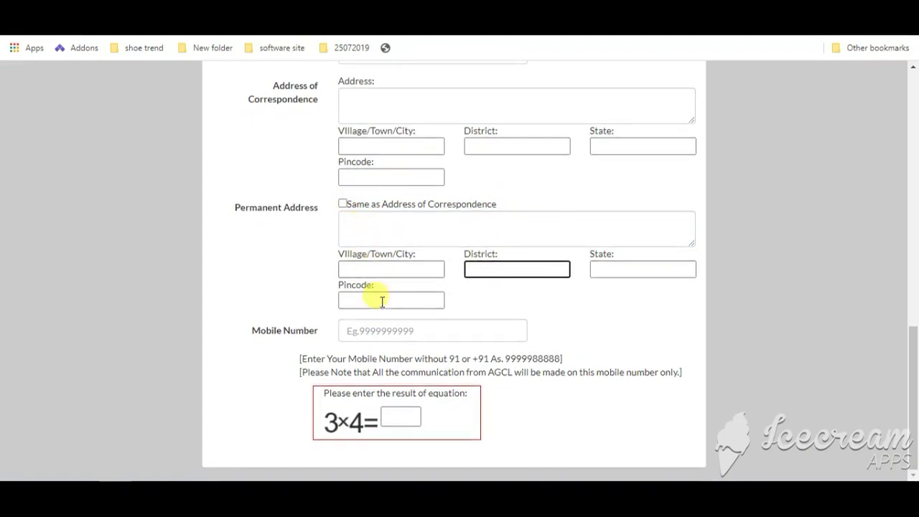
Step: Enter the mobile number, answer the 3×4 equation check, and save the form
left_click(399, 323)
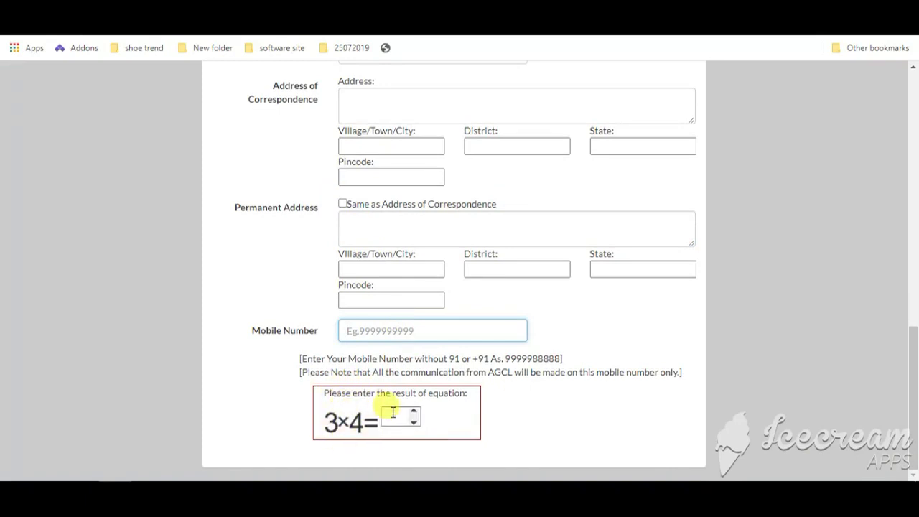
left_click(398, 416)
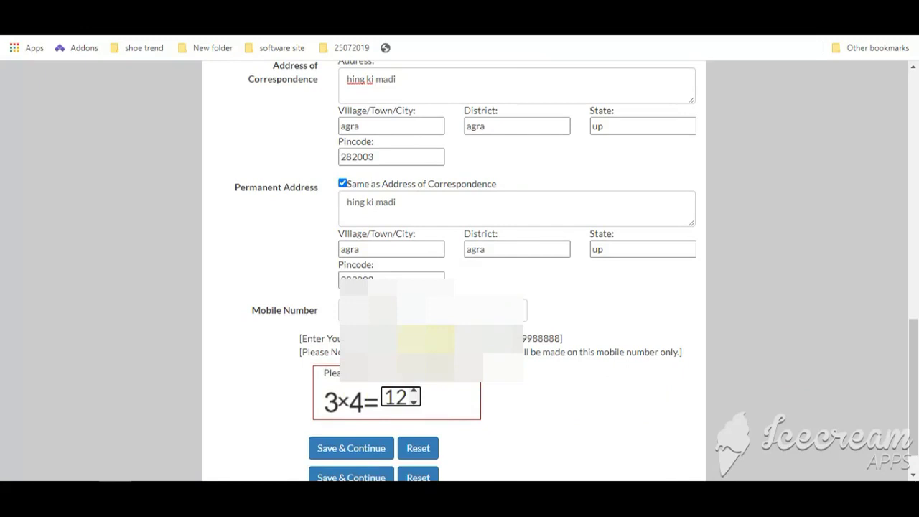
scroll(421, 402, "down", 1)
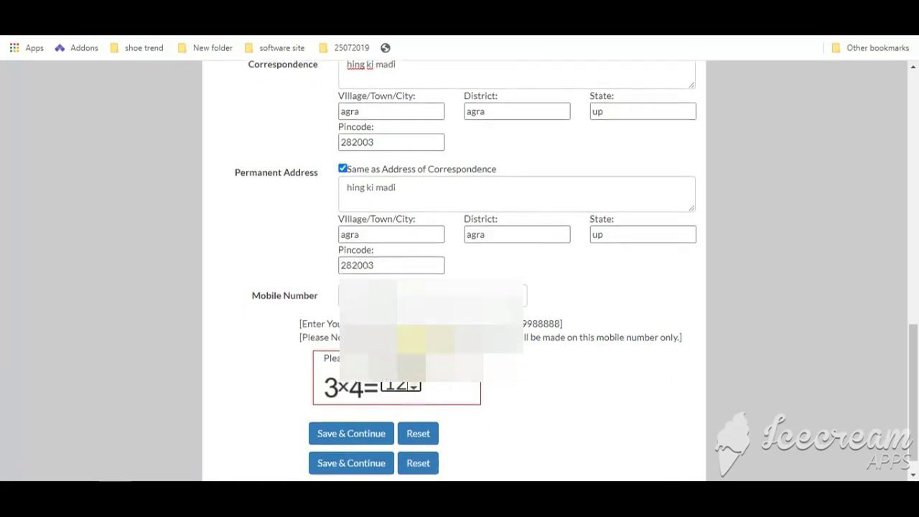
left_click(343, 413)
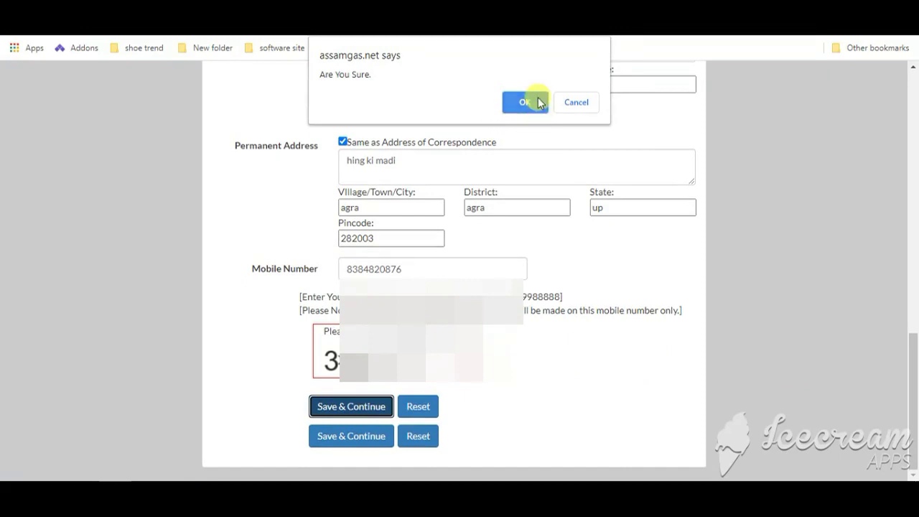
Step: Confirm the registration, verify it with the received OTP, and begin entering the Registration Id
left_click(514, 107)
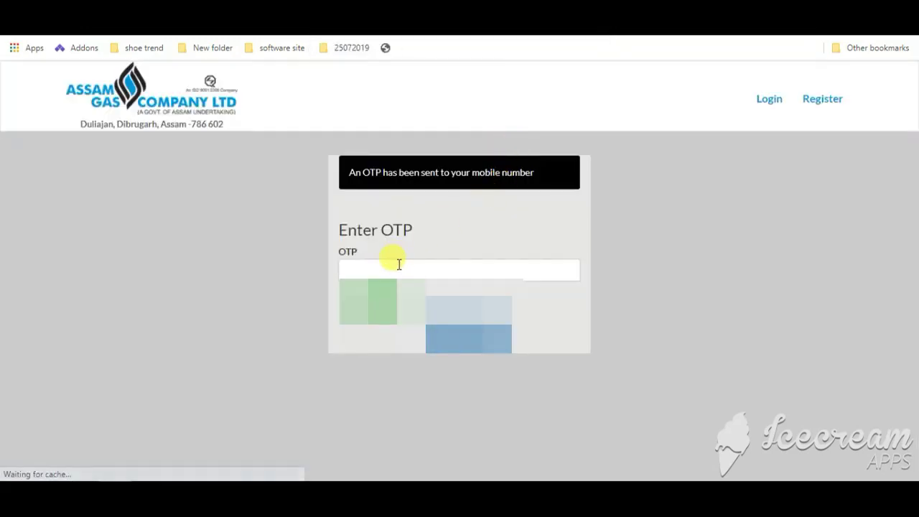
left_click(398, 264)
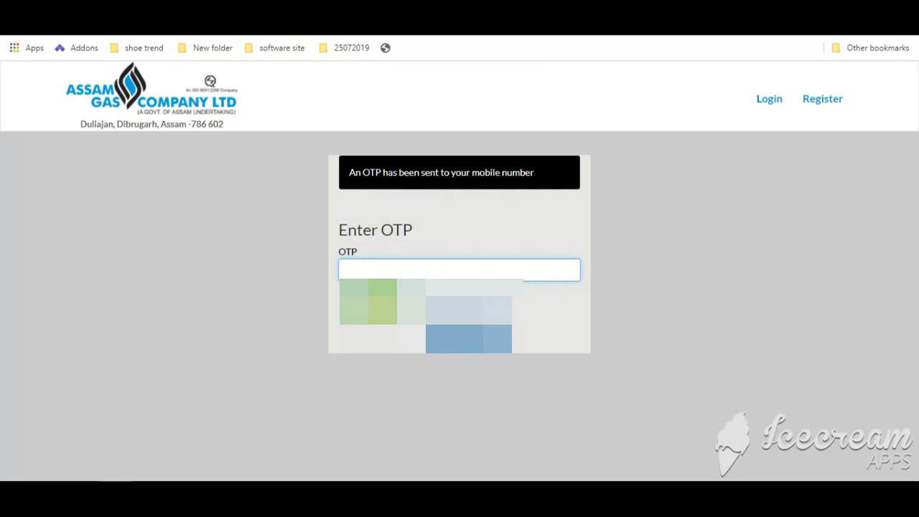
left_click(375, 307)
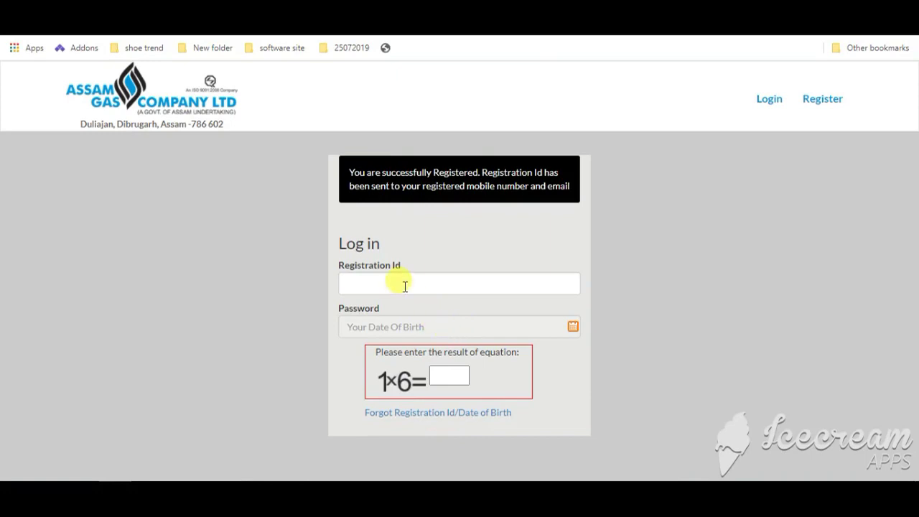
left_click(404, 286)
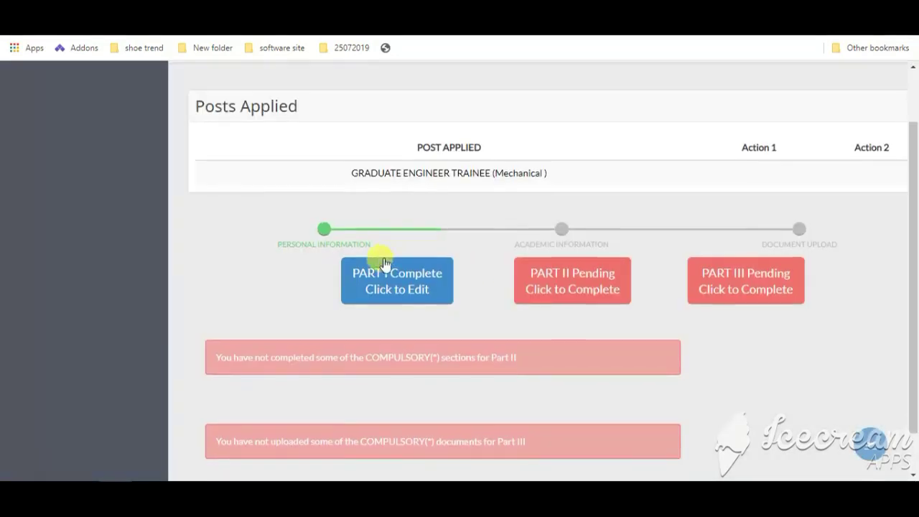
Step: Review the Part I personal details and save them with Update
scroll(445, 263, "down", 1)
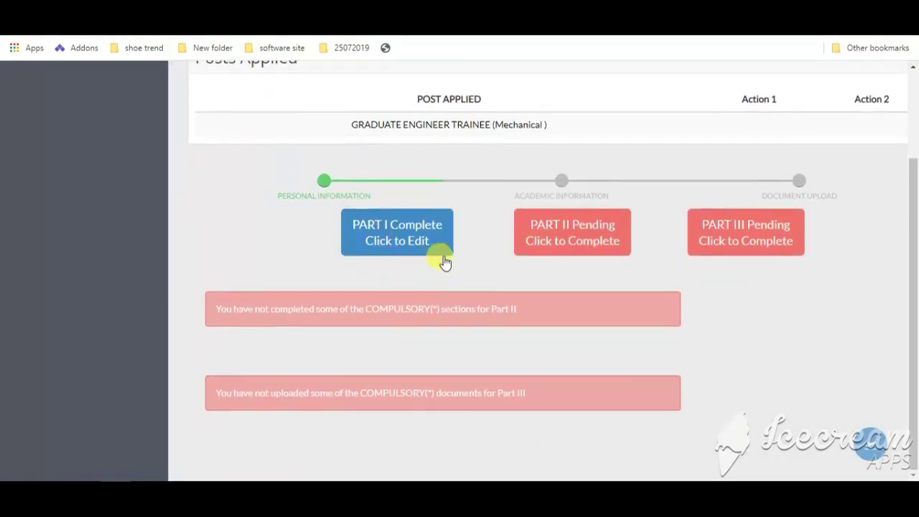
scroll(486, 250, "up", 2)
scroll(453, 262, "down", 2)
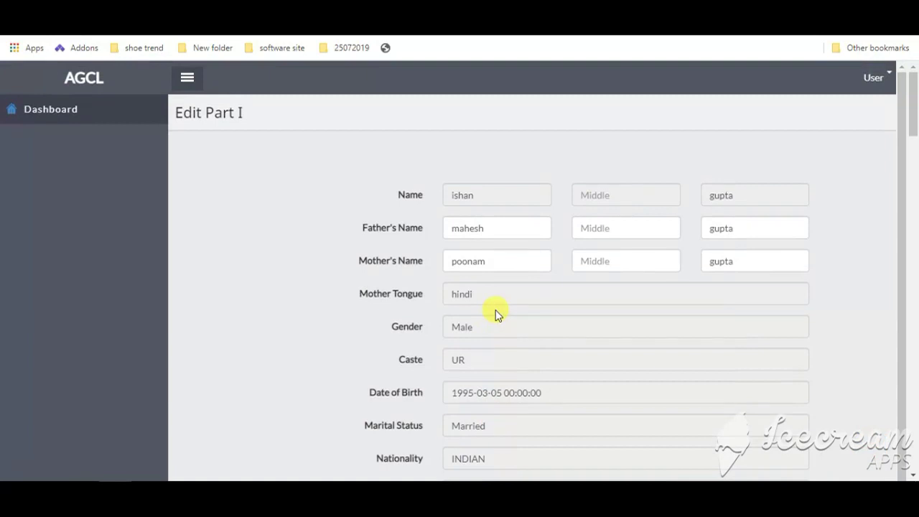
scroll(513, 335, "down", 15)
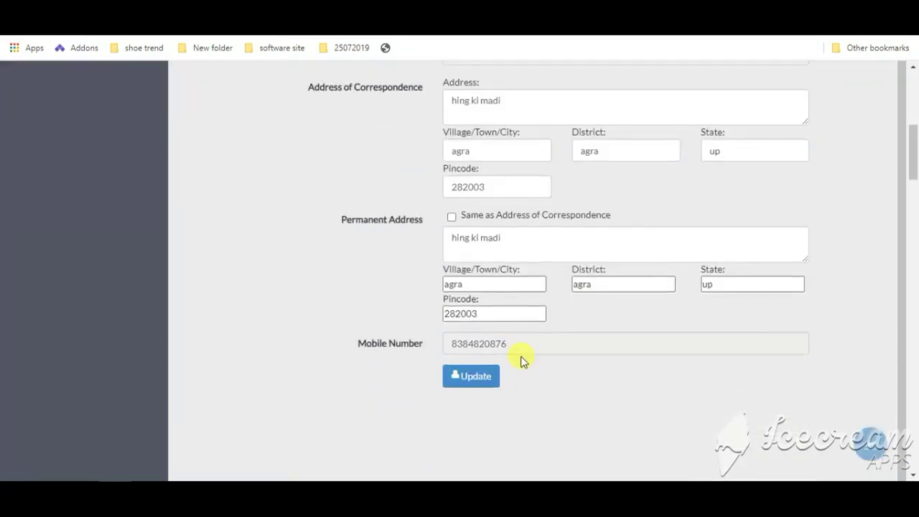
left_click(483, 115)
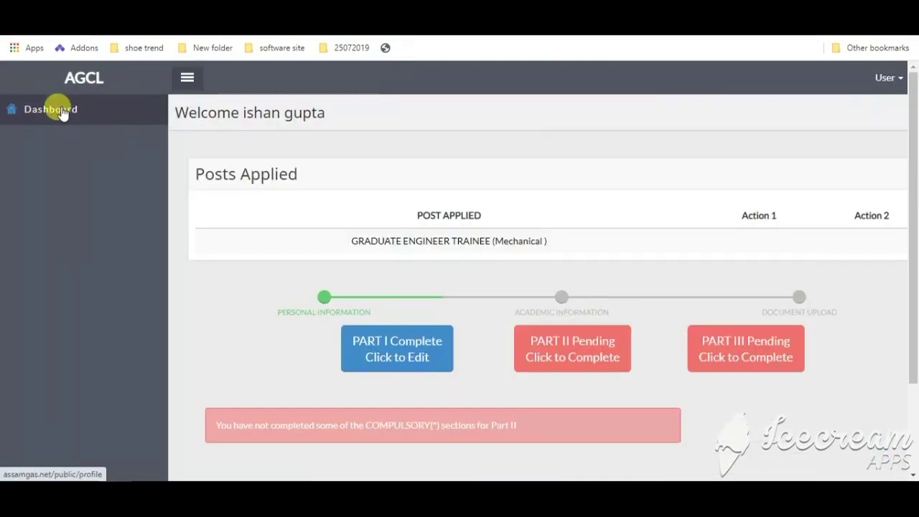
Step: Add the 10th qualification (cbse, 2009, 70%) to the Part II academic list
left_click(565, 354)
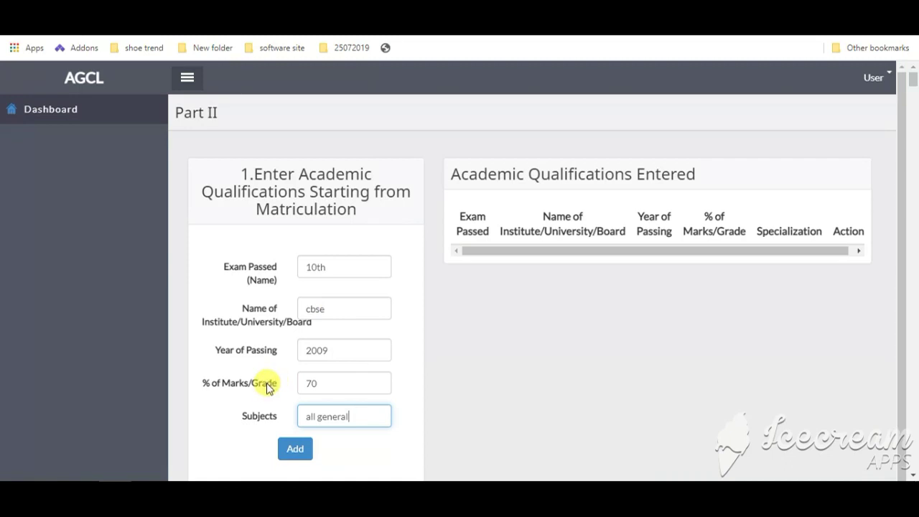
left_click(300, 450)
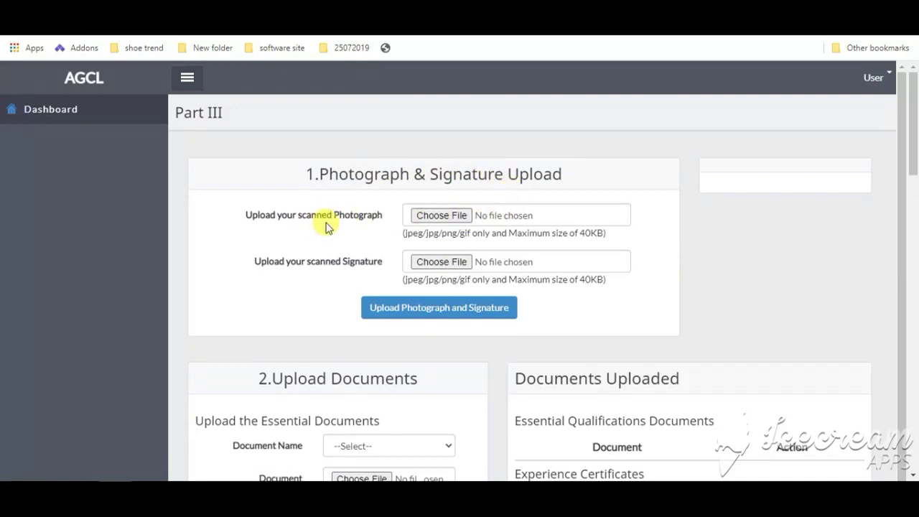
Step: Choose 10th as the essential document type and save Part III
scroll(338, 266, "down", 1)
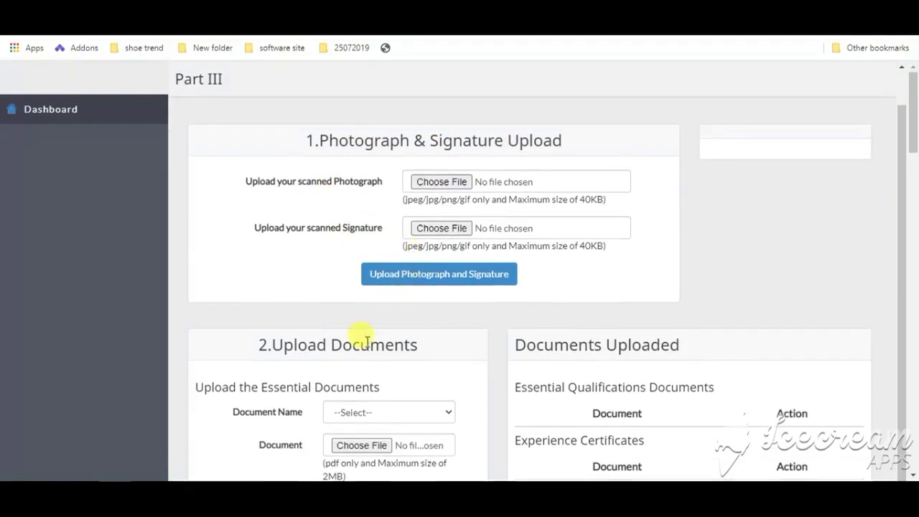
scroll(366, 341, "down", 3)
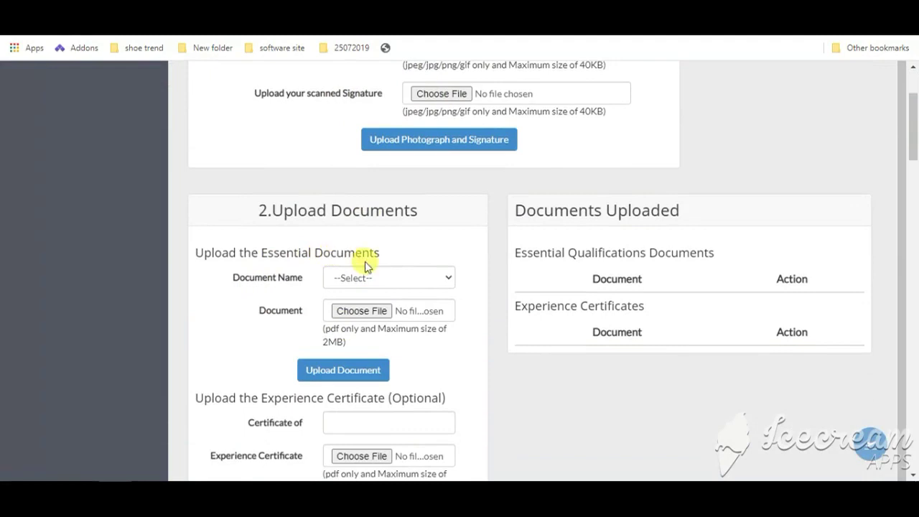
left_click(415, 277)
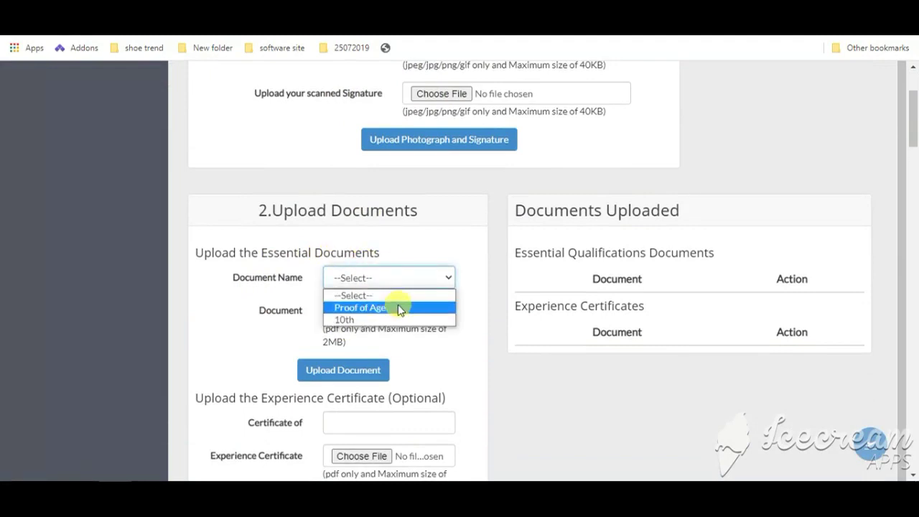
left_click(380, 320)
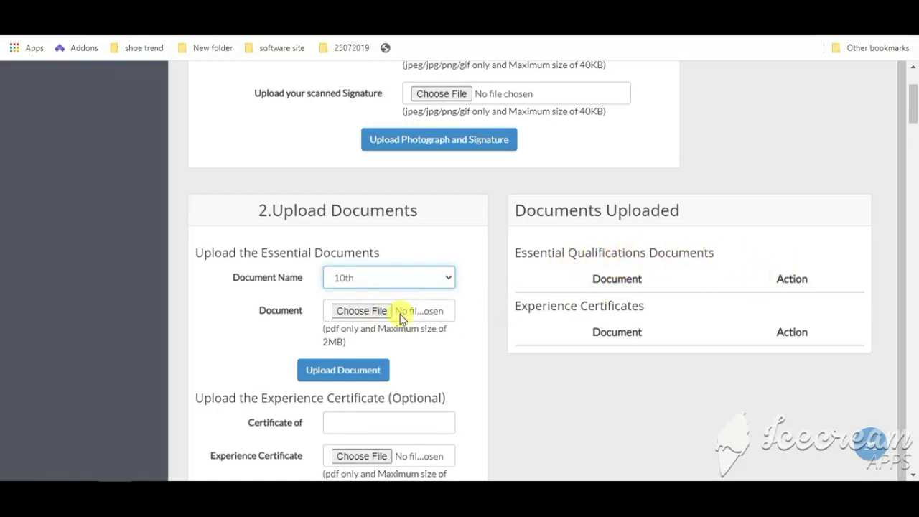
scroll(388, 314, "down", 1)
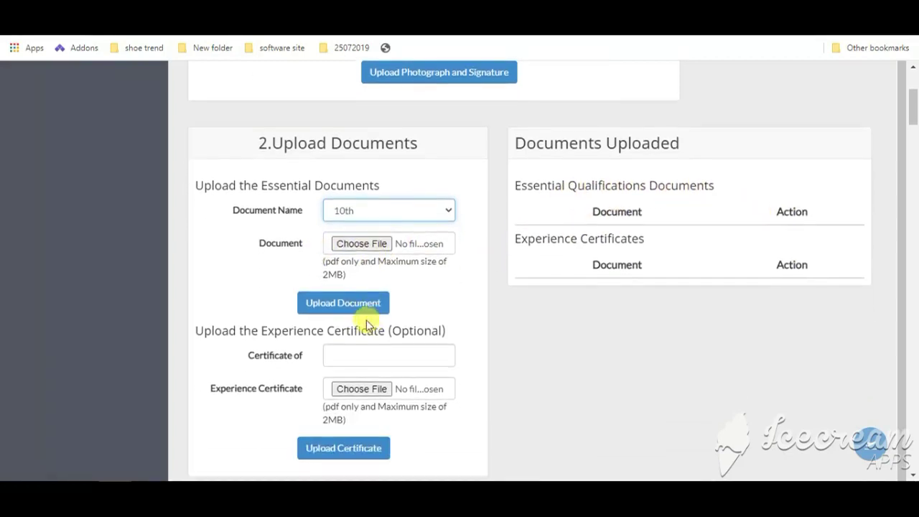
scroll(354, 324, "down", 2)
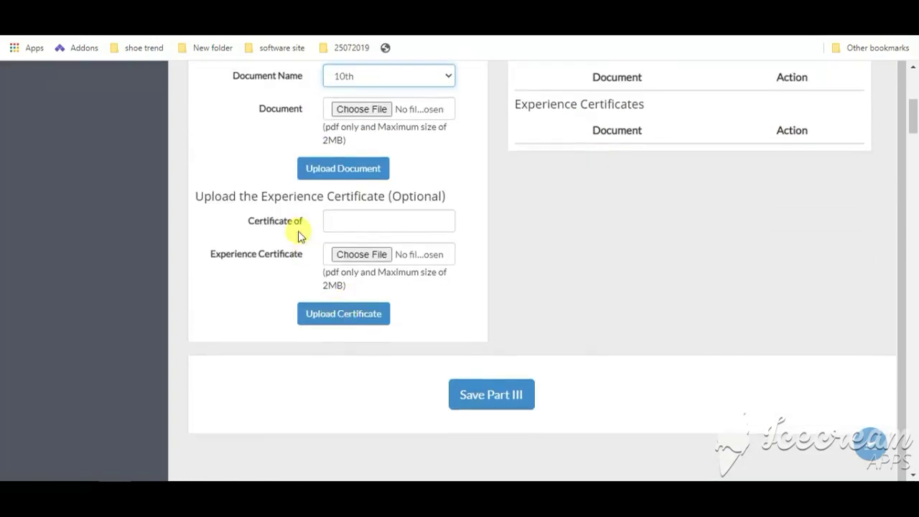
left_click(373, 221)
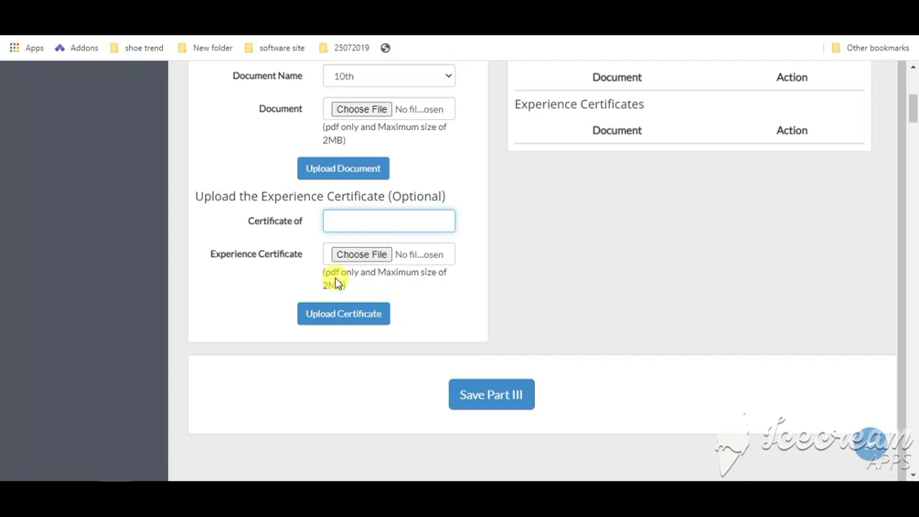
left_click(511, 404)
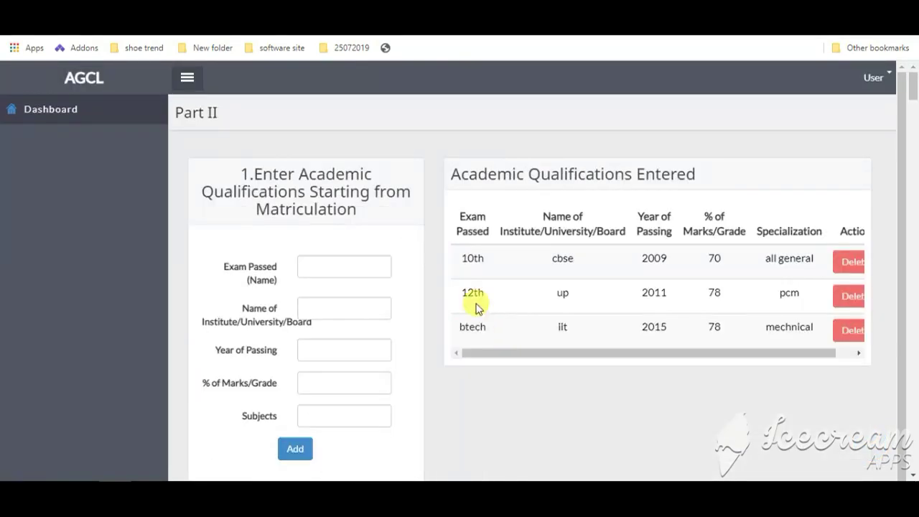
Step: Select B.Tech as the exam passed and move through the institute, year, marks and specialization fields
scroll(475, 303, "down", 4)
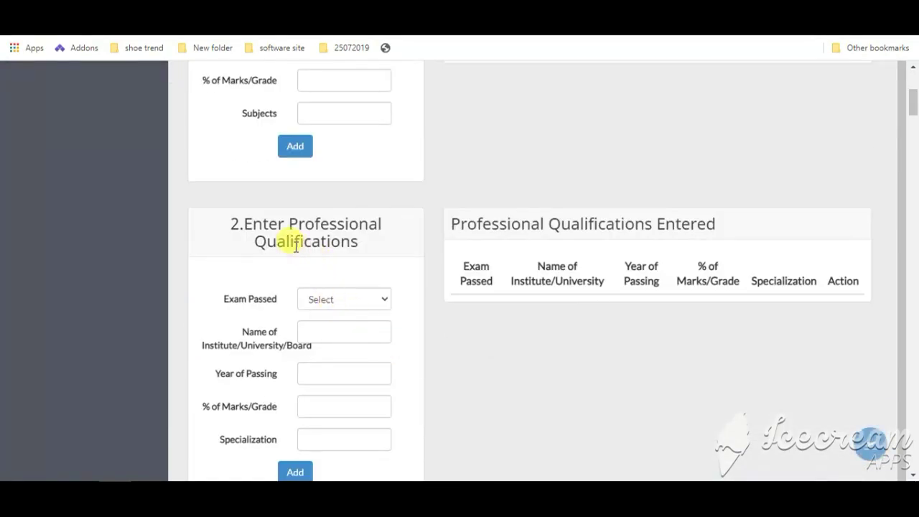
left_click(371, 301)
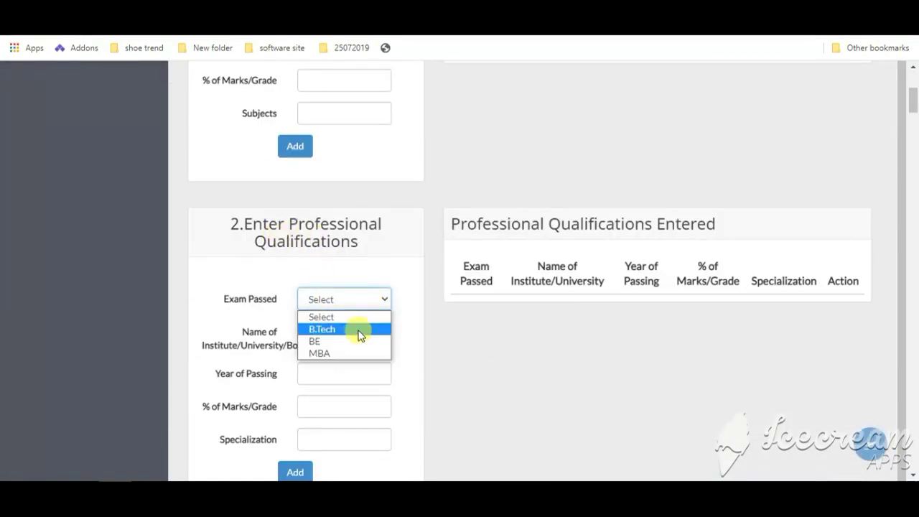
left_click(358, 330)
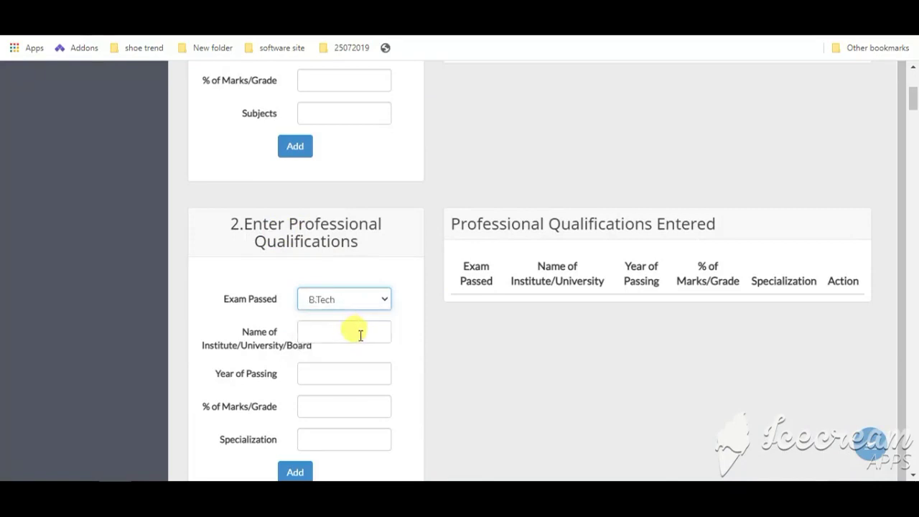
left_click(356, 334)
scroll(363, 337, "down", 1)
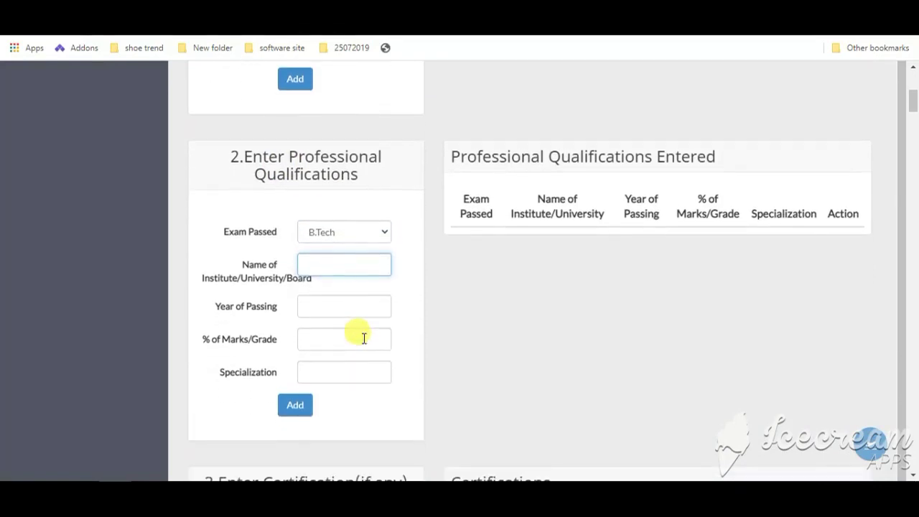
left_click(349, 305)
left_click(349, 335)
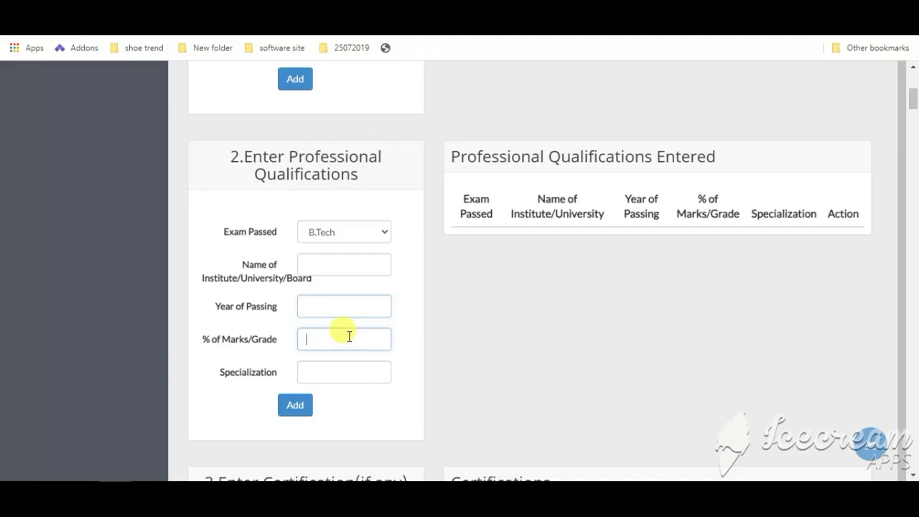
left_click(361, 372)
scroll(324, 361, "down", 4)
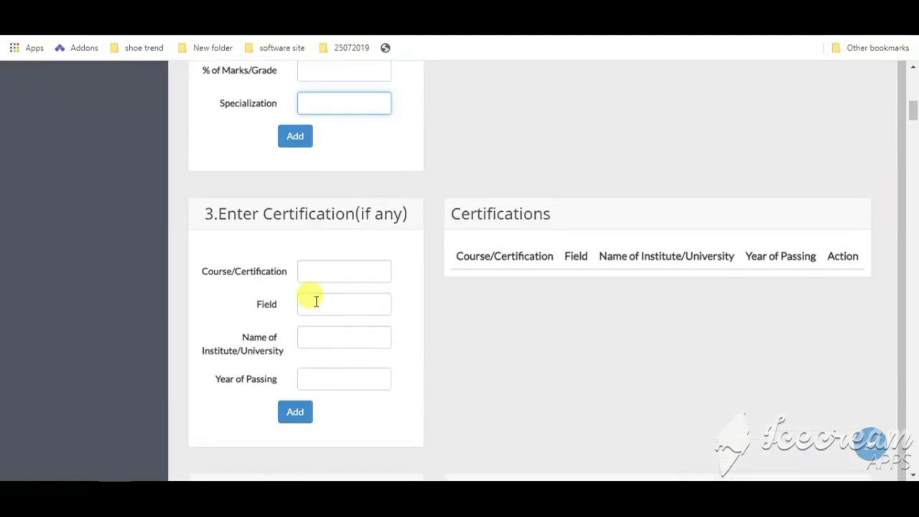
Step: Move through the certification course, field, institute and year-of-passing entries
left_click(353, 271)
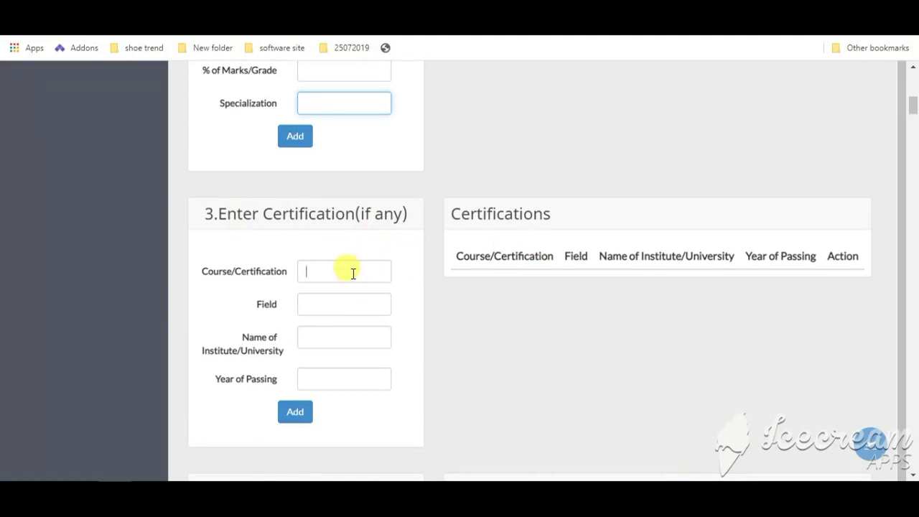
left_click(330, 305)
left_click(336, 346)
left_click(334, 382)
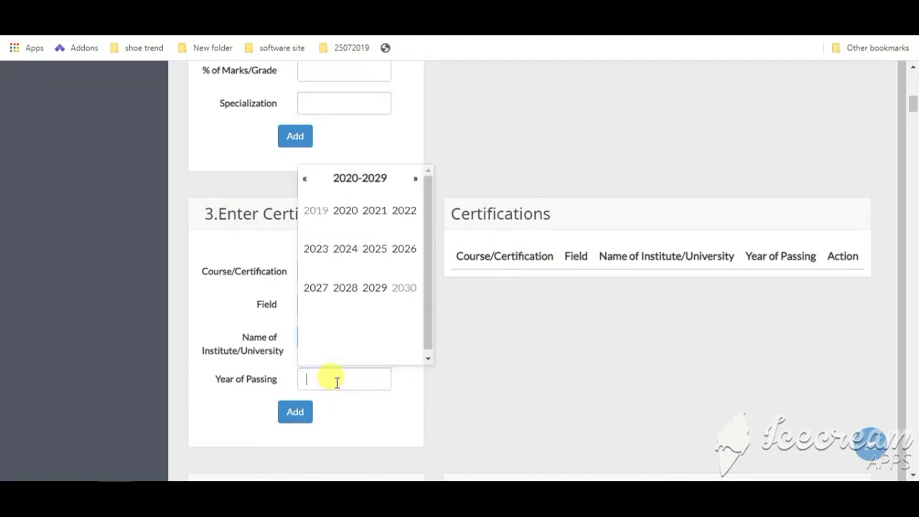
scroll(502, 385, "down", 4)
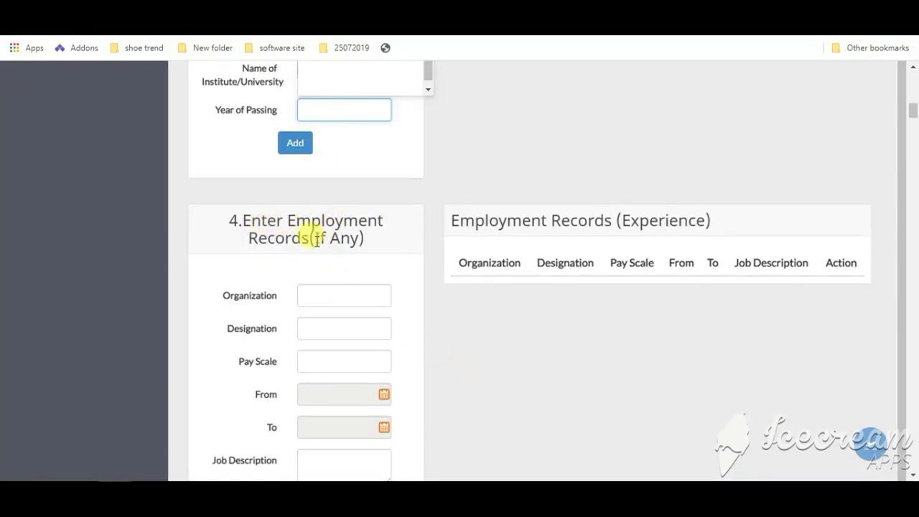
Step: Pass over the employer, designation and pay scale fields, then save Part II
left_click(343, 294)
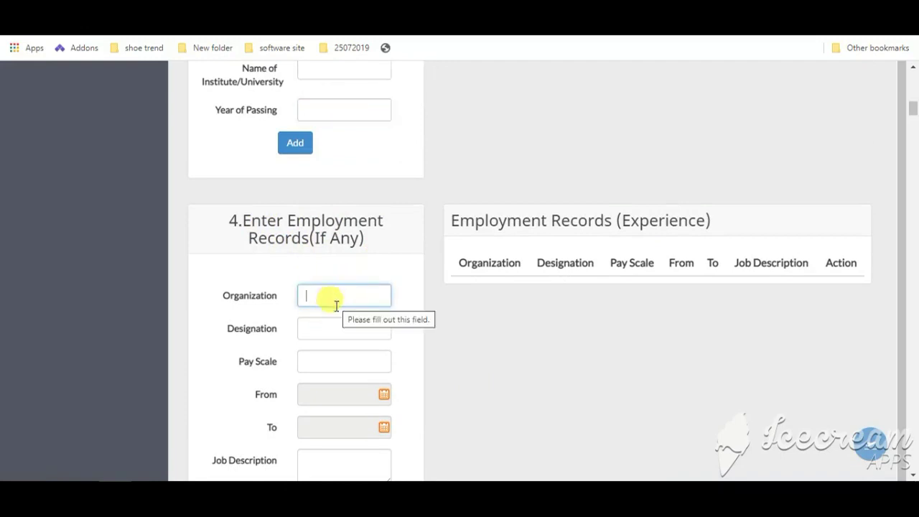
left_click(334, 325)
left_click(337, 358)
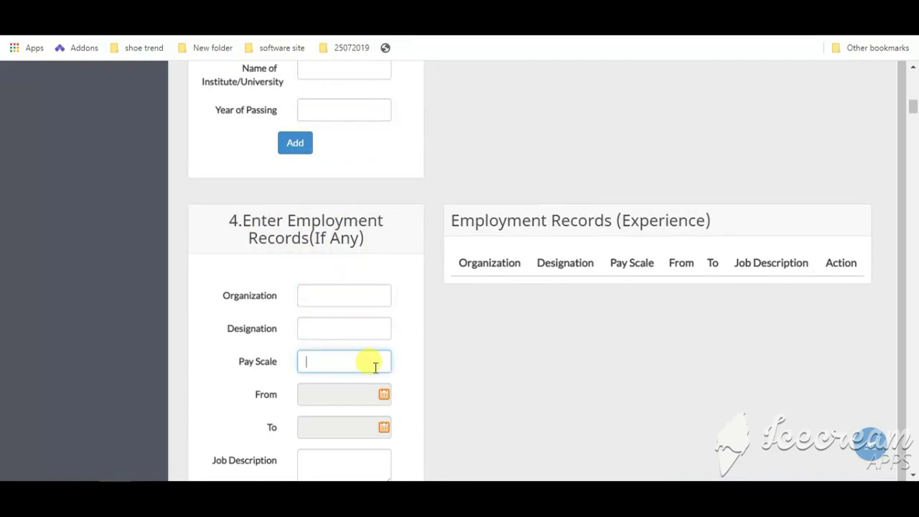
scroll(381, 344, "down", 1)
scroll(362, 370, "down", 3)
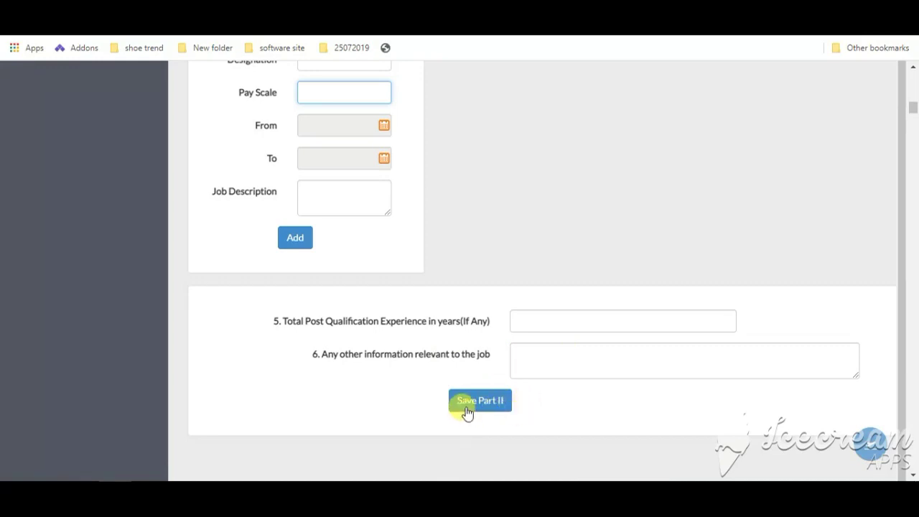
left_click(468, 408)
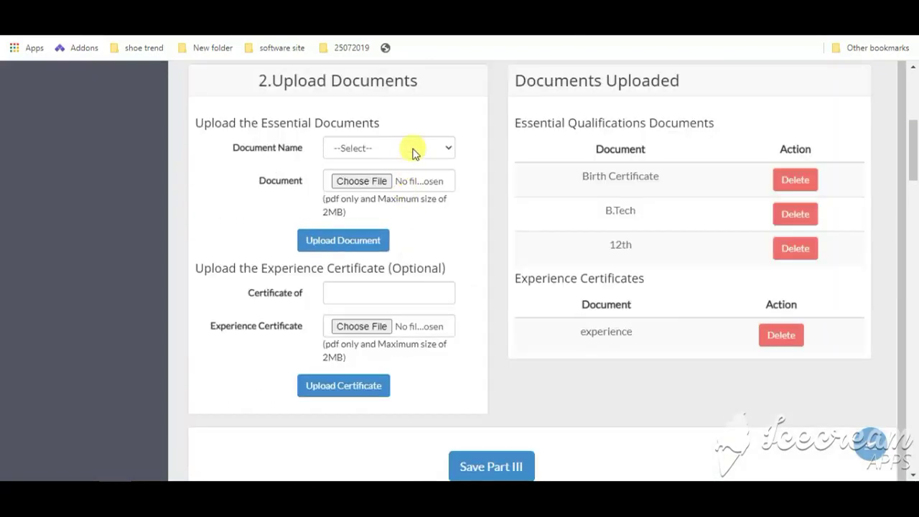
Step: Dismiss the essential document type list unchanged and save Part III to the dashboard
left_click(410, 150)
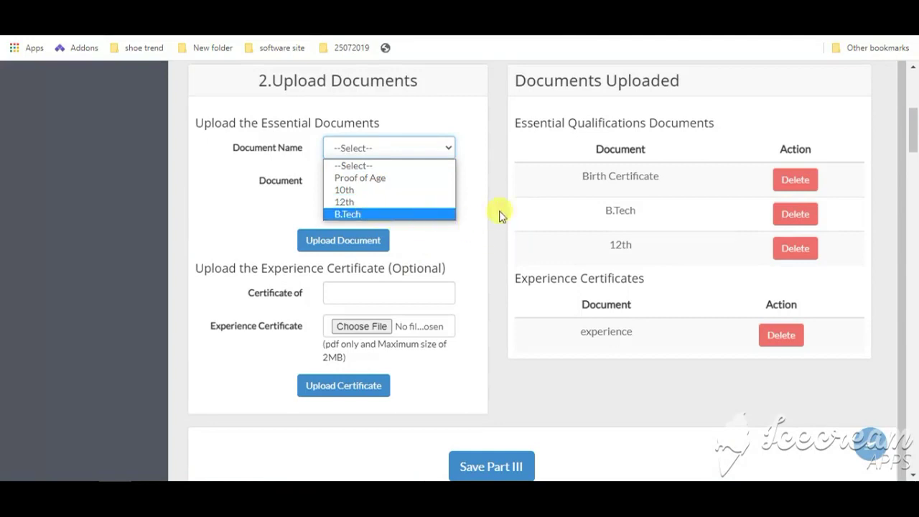
left_click(231, 206)
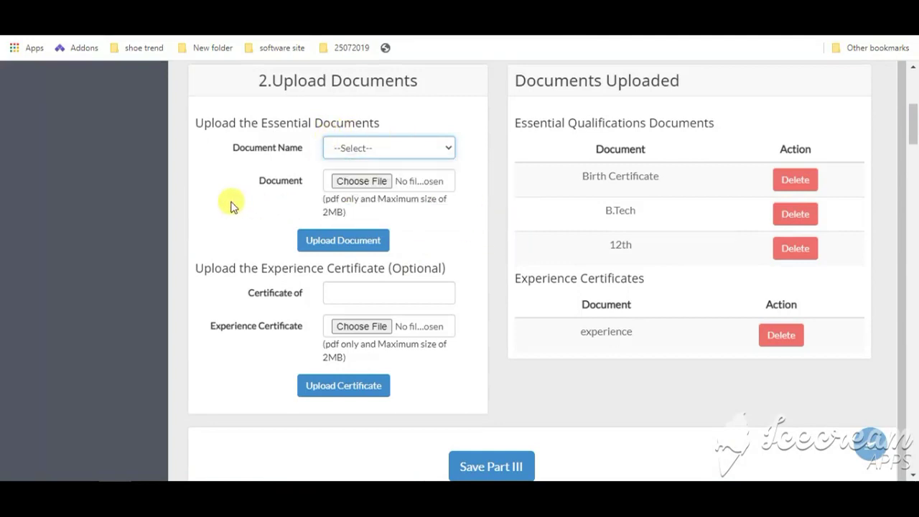
scroll(231, 193, "up", 2)
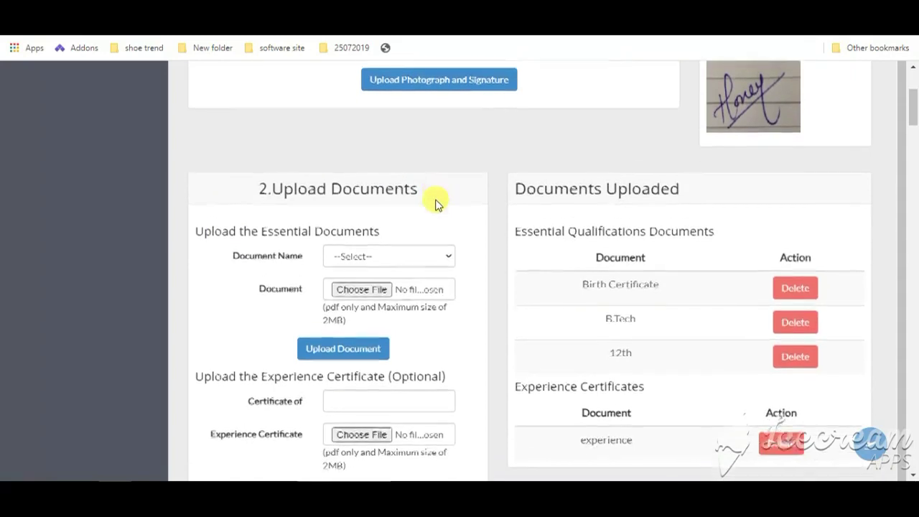
scroll(402, 219, "down", 2)
scroll(442, 258, "down", 1)
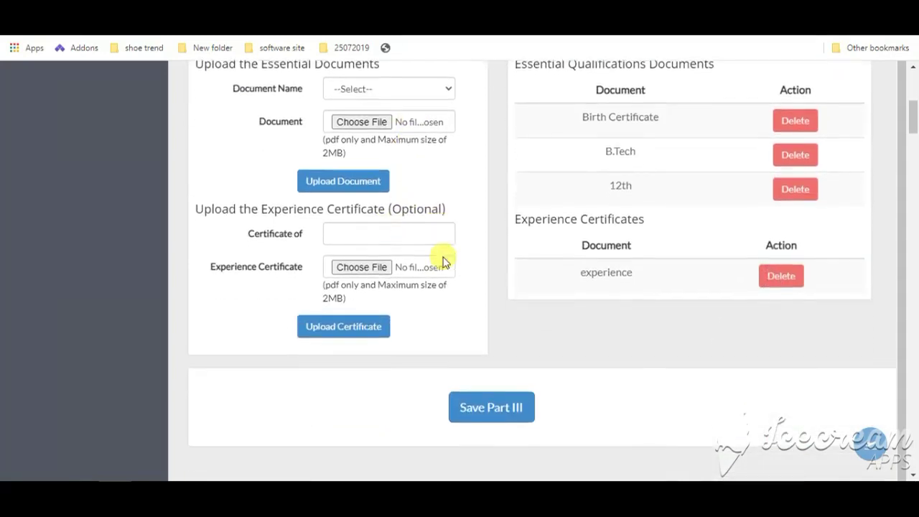
scroll(443, 261, "down", 1)
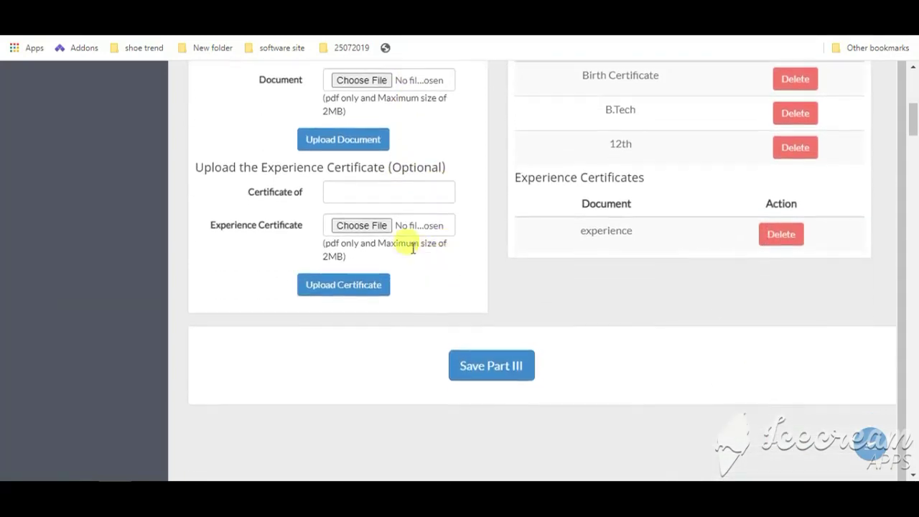
left_click(492, 366)
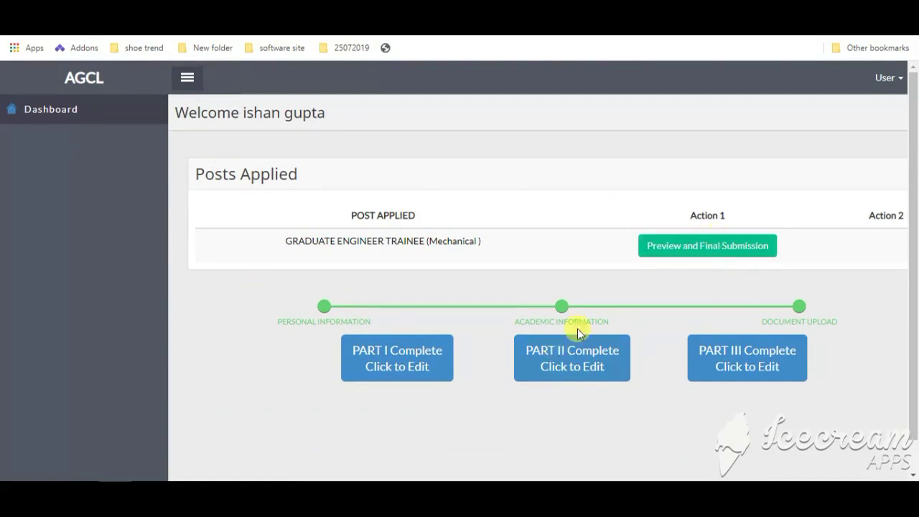
Step: Confirm Preview and Final Submission and review the Graduate Engineer Trainee (Mechanical) preview page
left_click(723, 251)
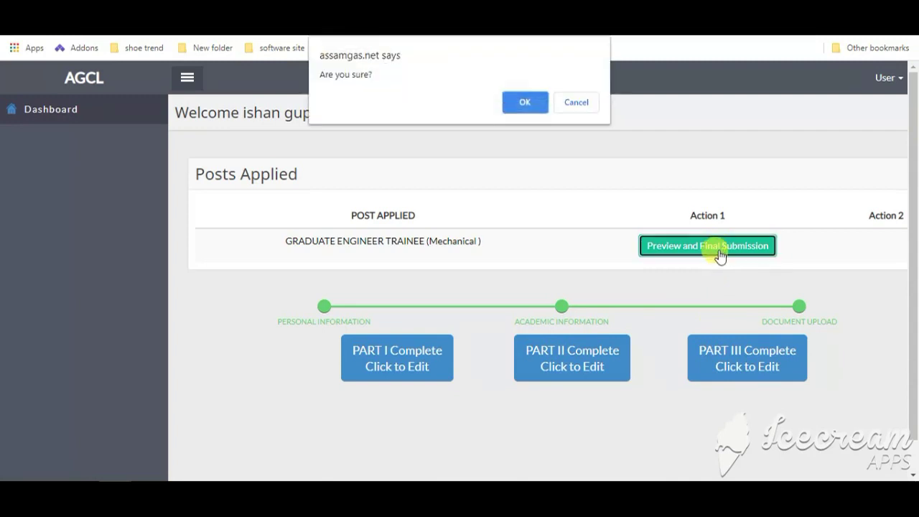
left_click(536, 101)
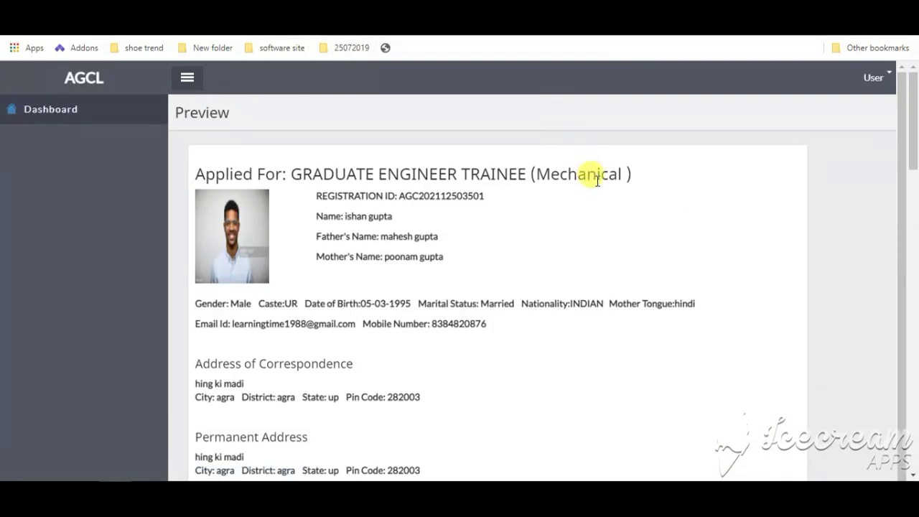
scroll(596, 181, "down", 1)
scroll(596, 181, "up", 1)
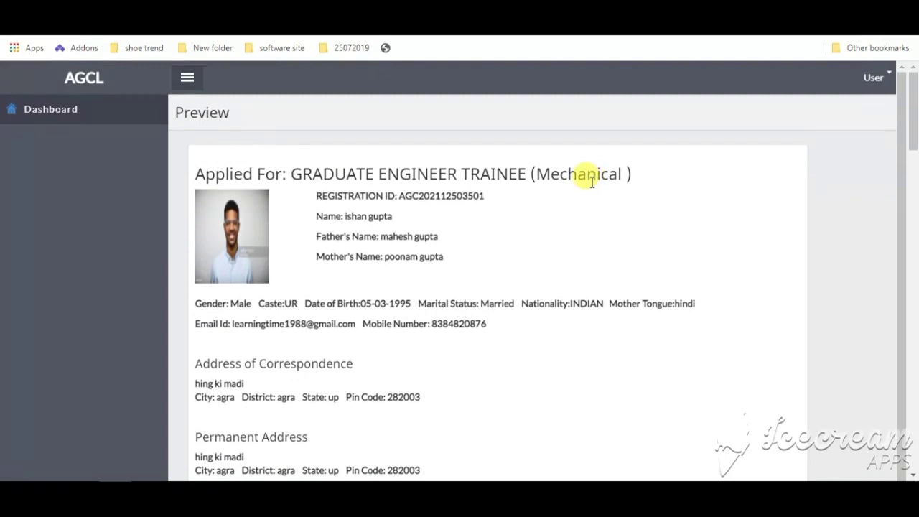